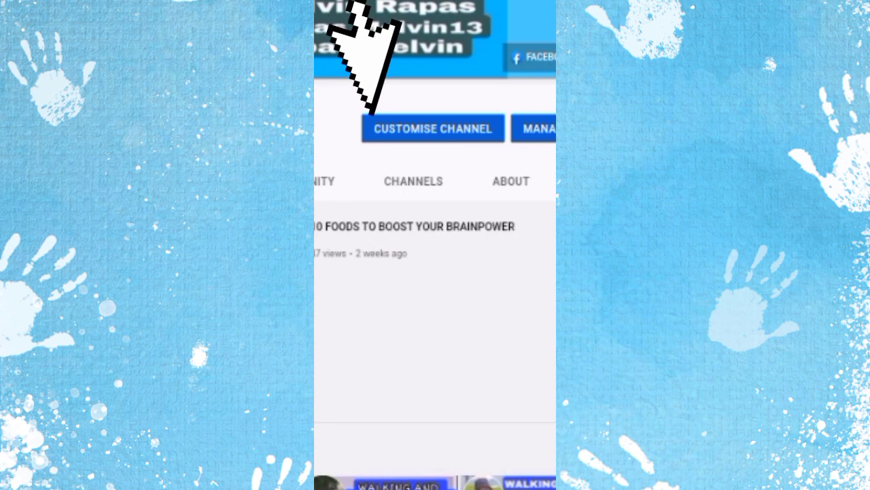
# - Go from Customise Channel into YouTube Studio and show the CREATE menu's options
pyautogui.click(433, 128)
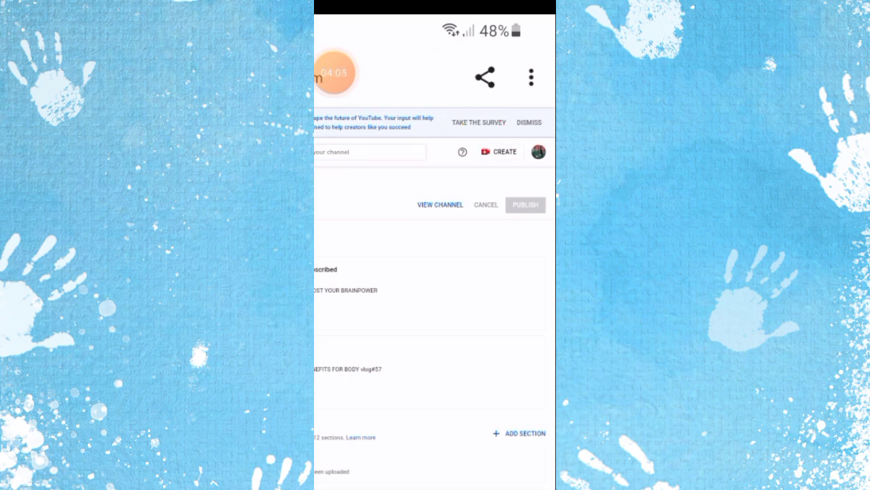
pyautogui.click(474, 53)
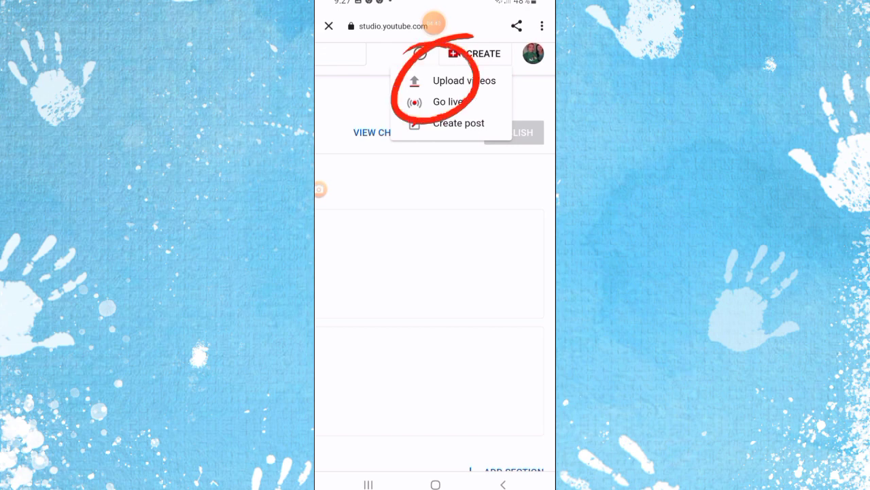
# - Start a new video upload and bring up the camera-or-files source choice
pyautogui.click(465, 80)
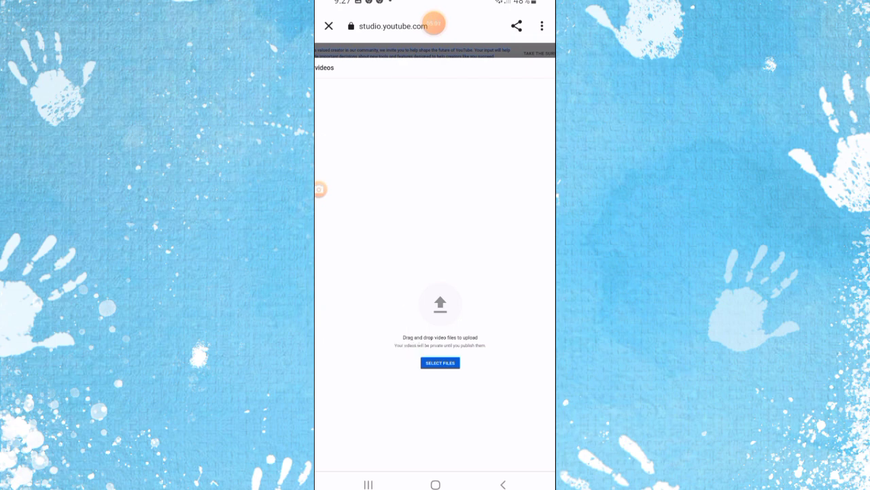
pyautogui.click(440, 363)
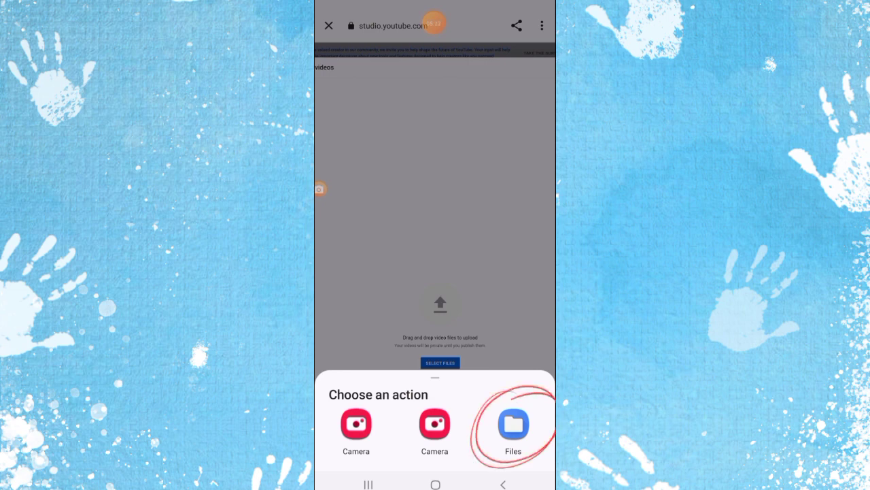
# - Pick the 13:05 video from the phone's Gallery through the Files picker
pyautogui.click(513, 424)
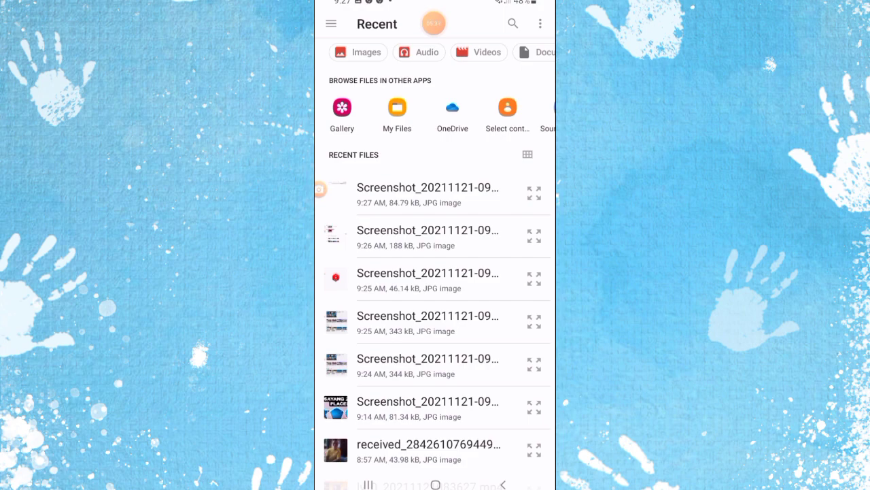
pyautogui.click(342, 109)
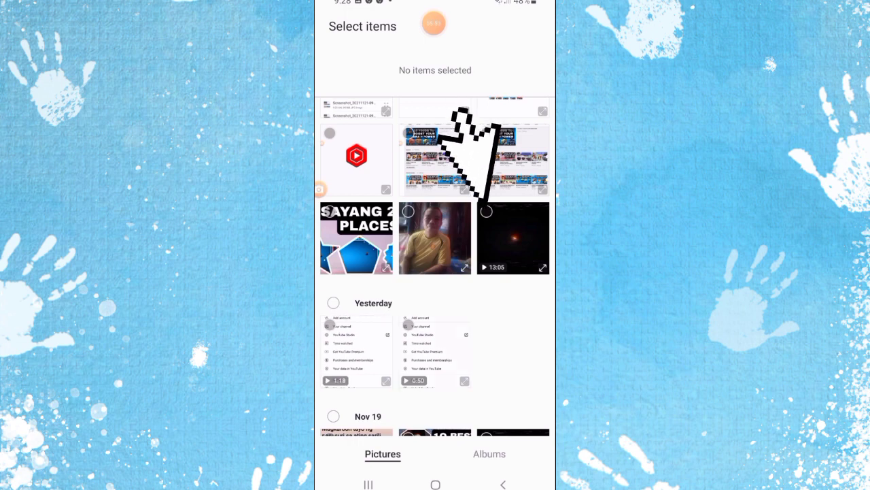
pyautogui.click(513, 238)
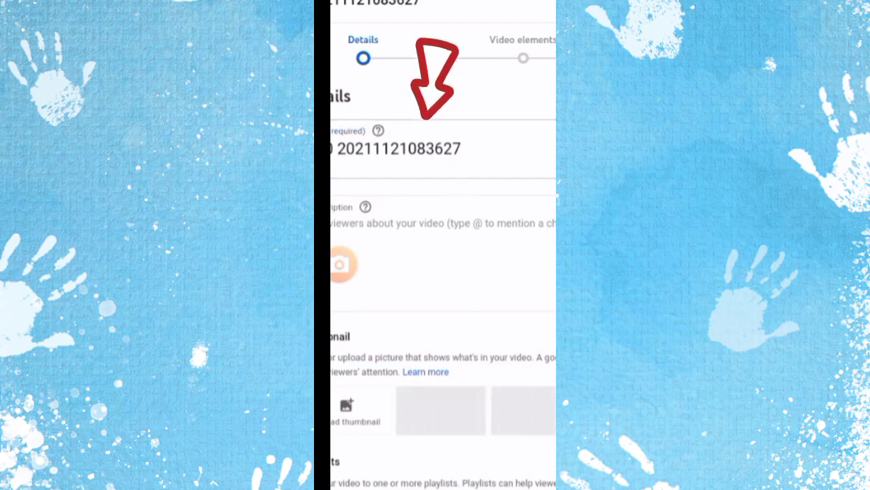
pyautogui.click(461, 148)
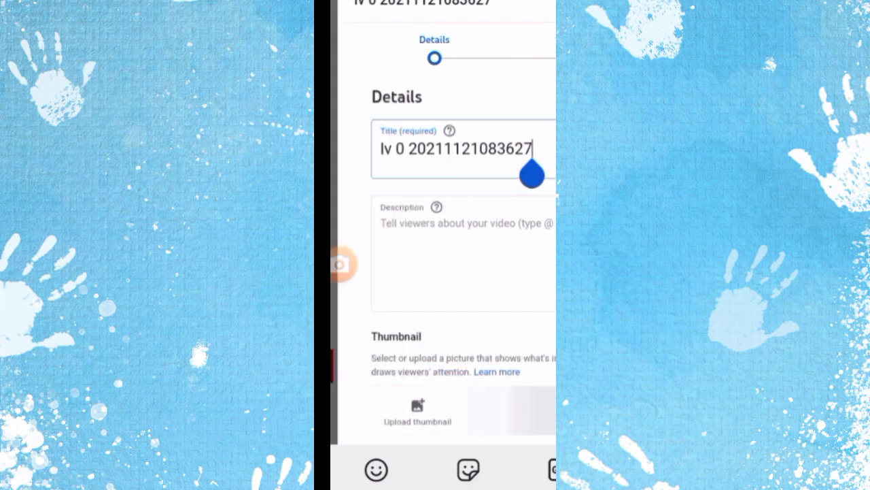
pyautogui.press('BackSpace')
pyautogui.press('BackSpace')
pyautogui.press('BackSpace')
pyautogui.press('BackSpace')
pyautogui.press('BackSpace')
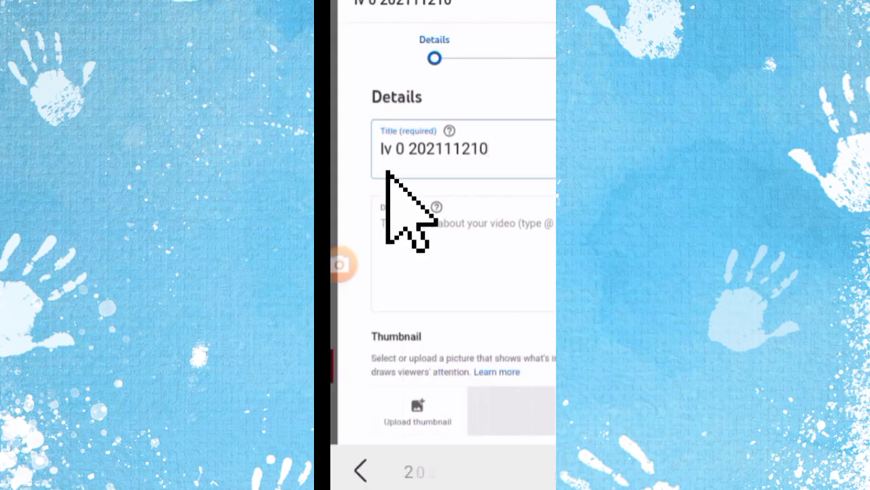
pyautogui.press('BackSpace')
pyautogui.press('BackSpace')
pyautogui.press('BackSpace')
pyautogui.press('BackSpace')
pyautogui.press('BackSpace')
pyautogui.press('BackSpace')
pyautogui.press('BackSpace')
pyautogui.press('BackSpace')
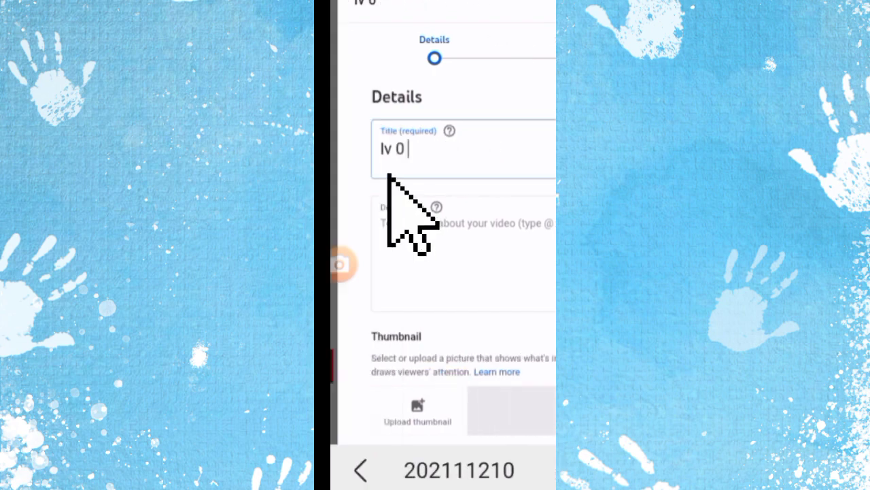
pyautogui.press('BackSpace')
pyautogui.press('BackSpace')
pyautogui.press('BackSpace')
pyautogui.write('l')
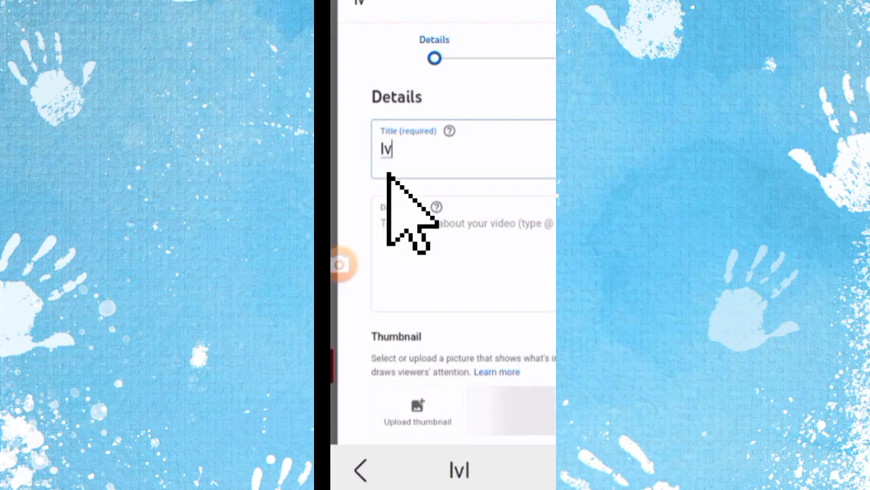
pyautogui.press('BackSpace')
pyautogui.press('BackSpace')
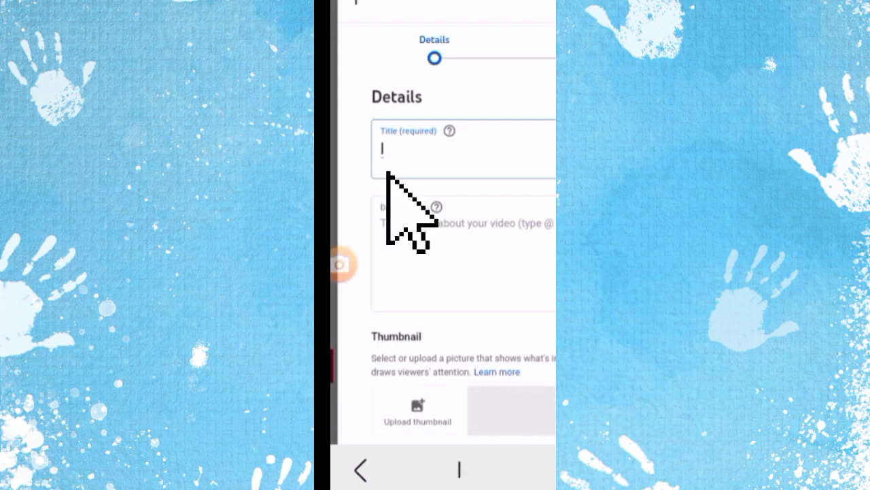
pyautogui.press('BackSpace')
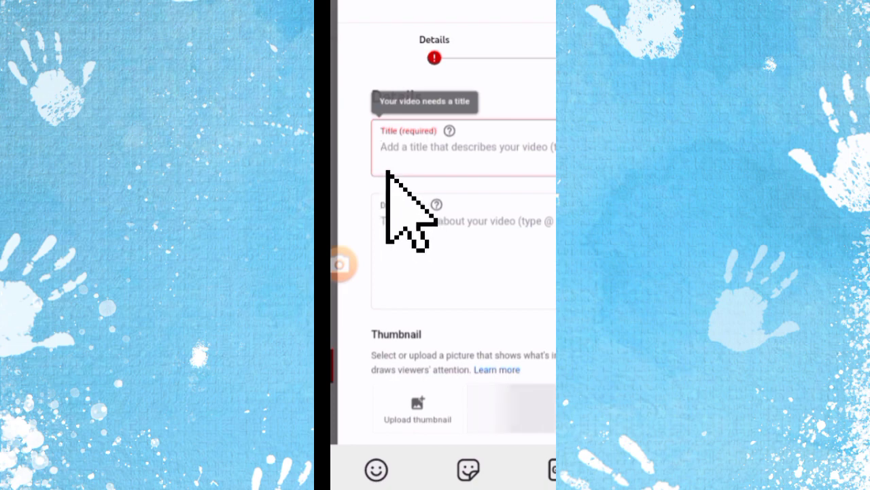
# - Enter 'SAYANG 2ND LANG' as the title and bring up the thumbnail image chooser
pyautogui.write('Sa')
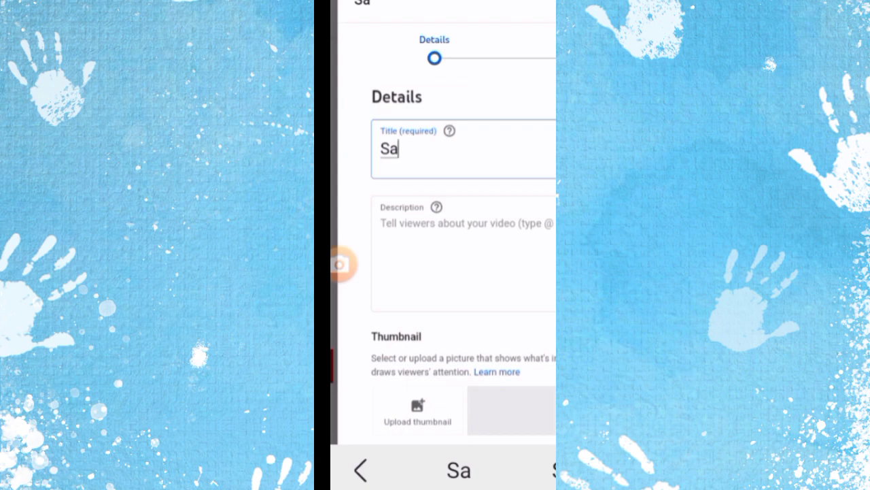
pyautogui.press('BackSpace')
pyautogui.press('BackSpace')
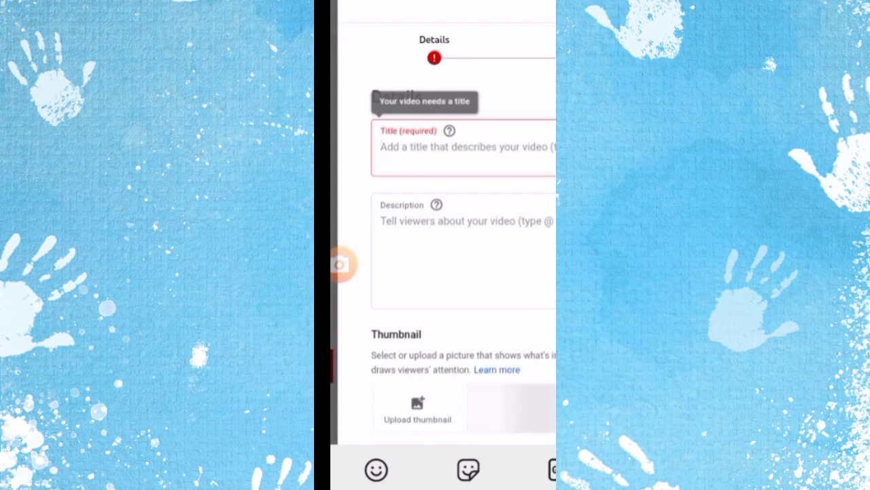
pyautogui.write('Sa')
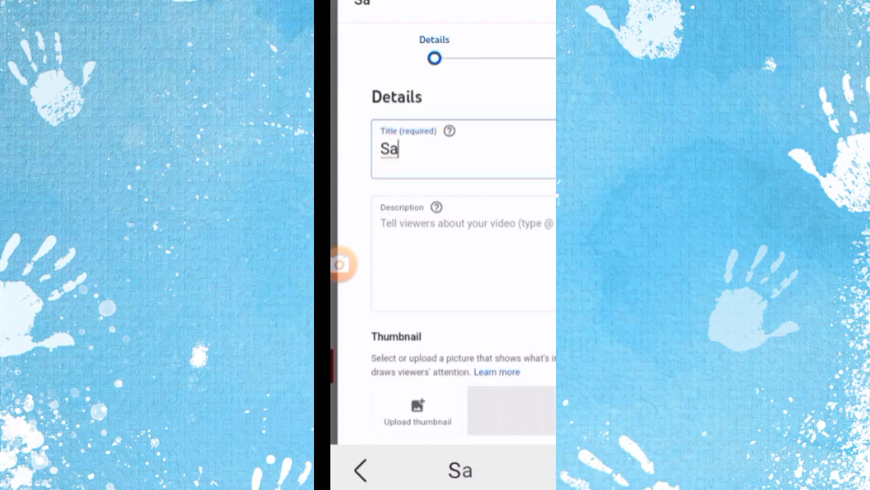
pyautogui.press('BackSpace')
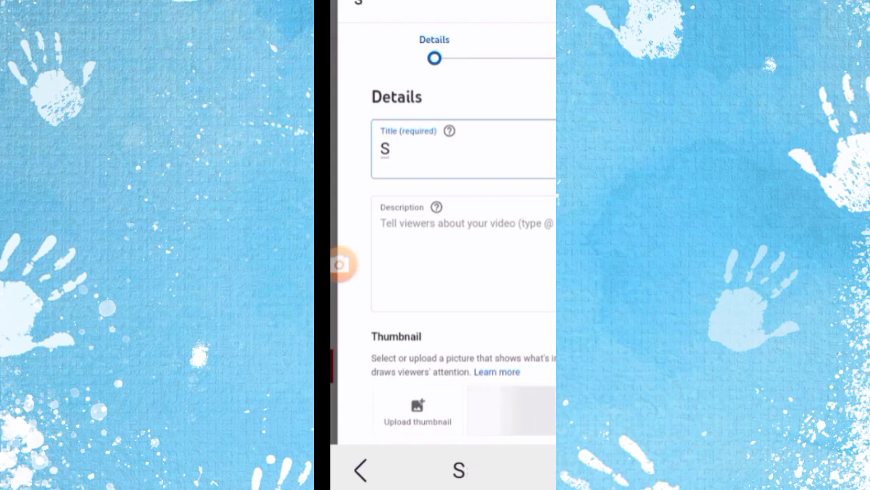
pyautogui.press('BackSpace')
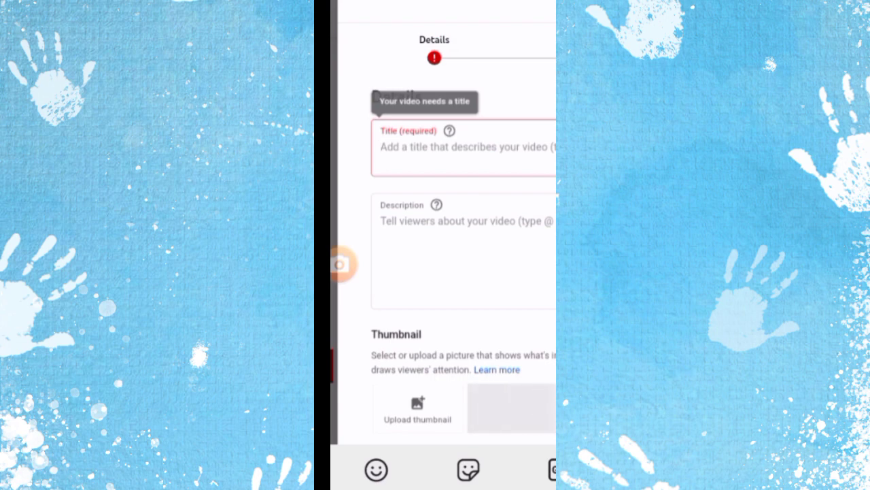
pyautogui.write('SA')
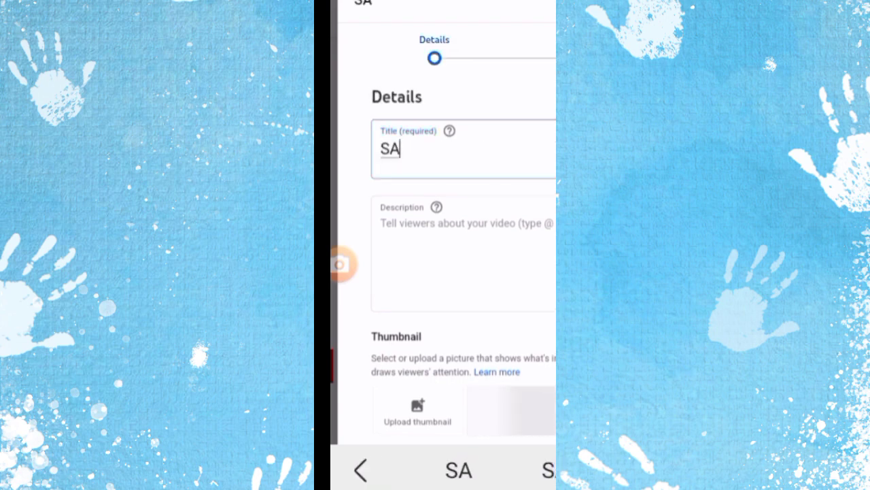
pyautogui.write('YA')
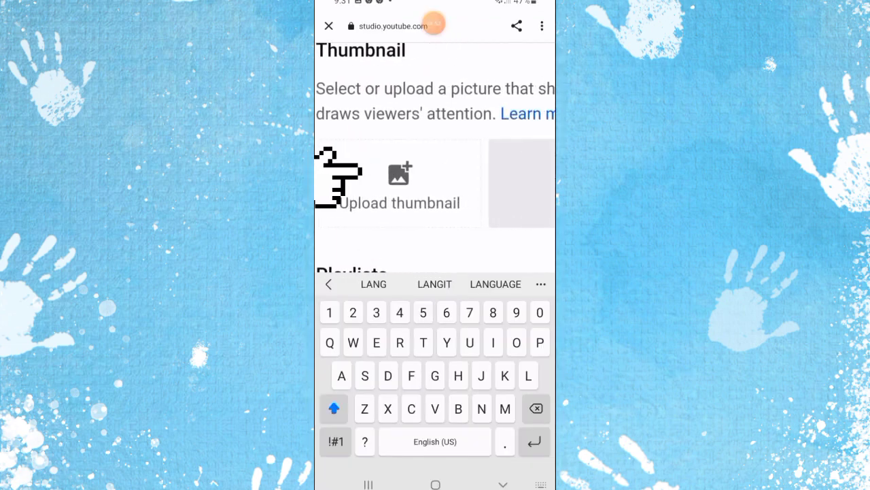
pyautogui.moveTo(317, 188); pyautogui.dragTo(320, 189)
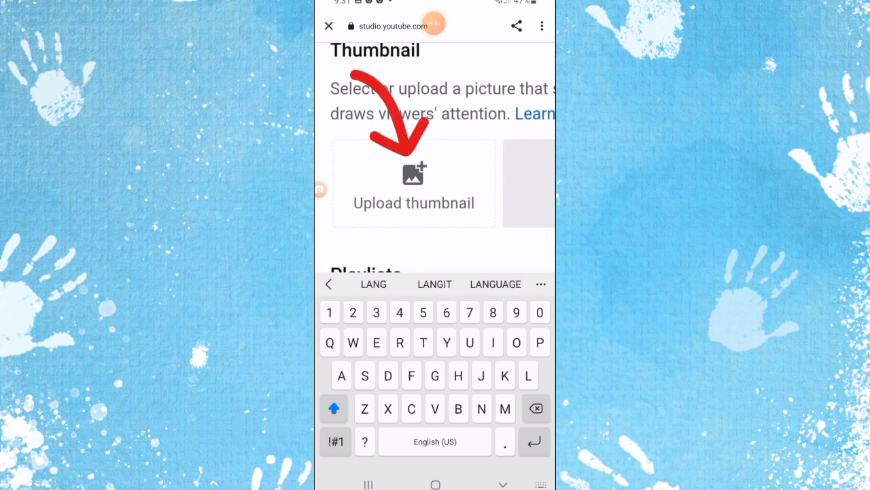
pyautogui.click(414, 183)
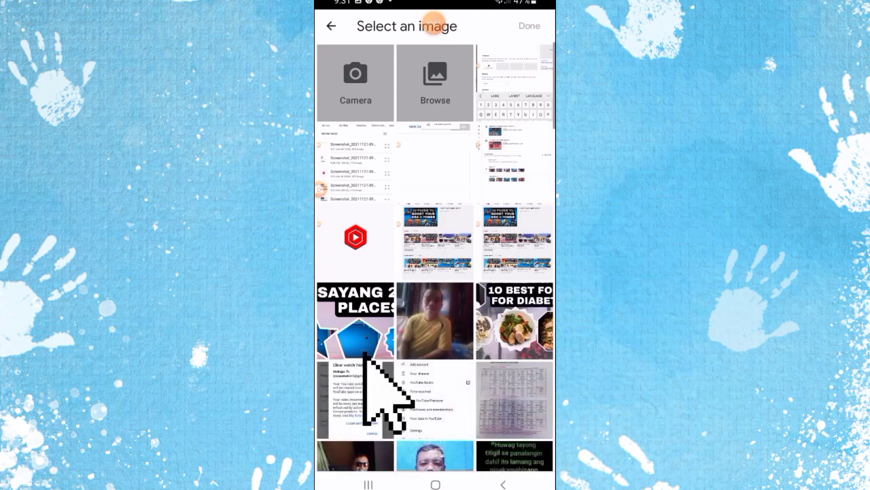
# - Set the SAYANG 2ND PLACES graphic as the video's custom thumbnail
pyautogui.click(362, 348)
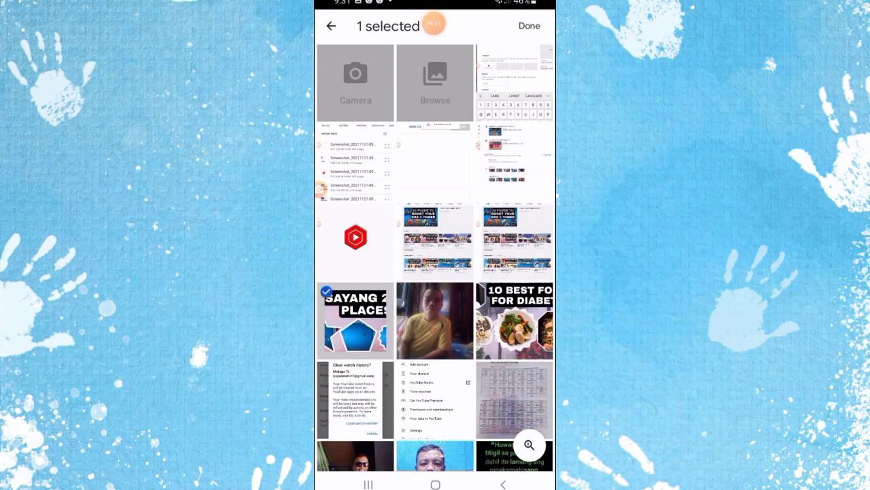
pyautogui.click(529, 26)
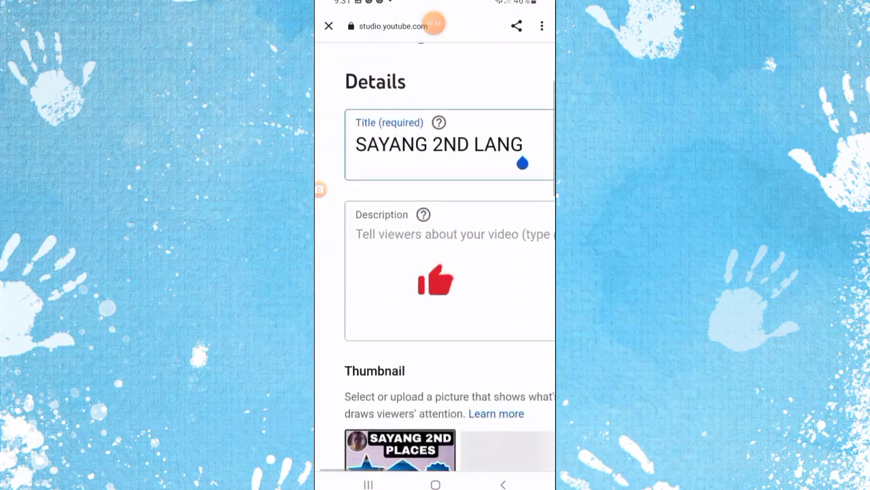
# - Scroll down the details form and expand the additional video settings
pyautogui.click(449, 176)
pyautogui.scroll(-2, 449, 272)
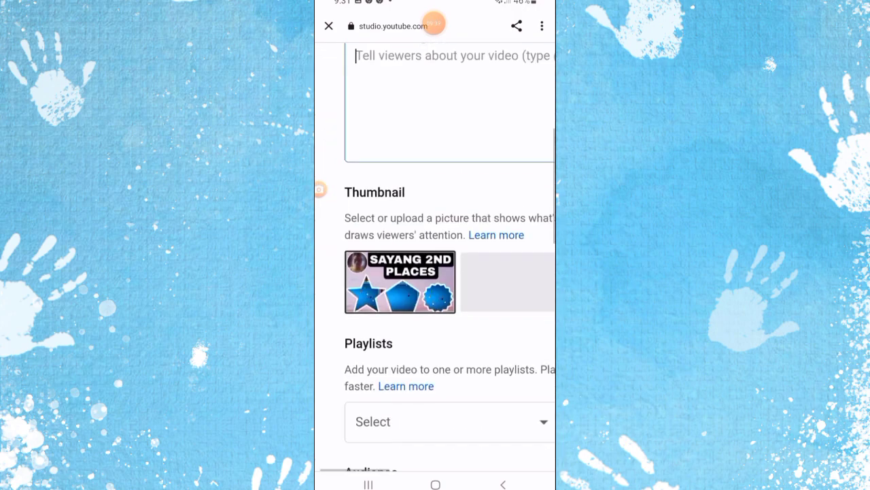
pyautogui.scroll(-1, 448, 272)
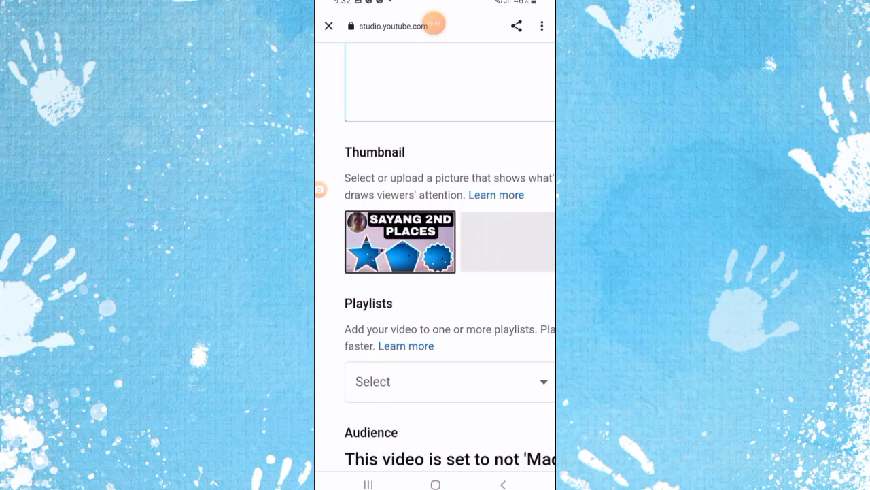
pyautogui.scroll(-5, 450, 272)
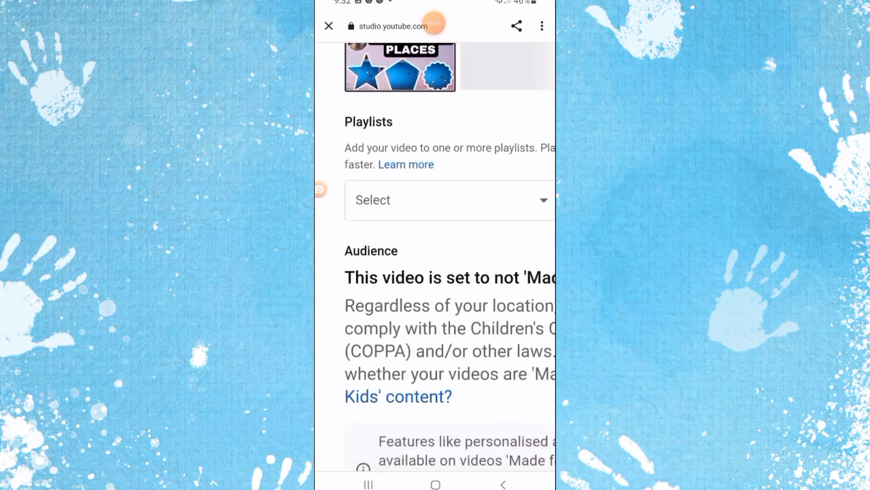
pyautogui.scroll(-3, 435, 272)
pyautogui.scroll(-3, 435, 272)
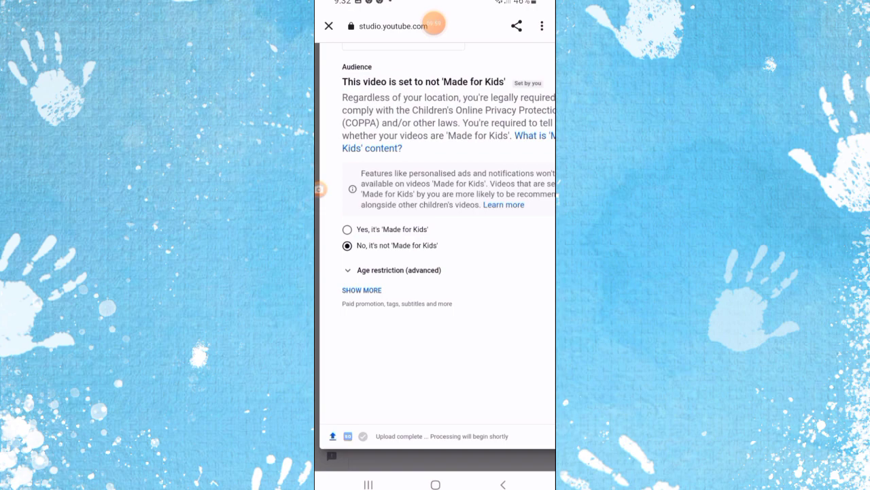
pyautogui.click(357, 295)
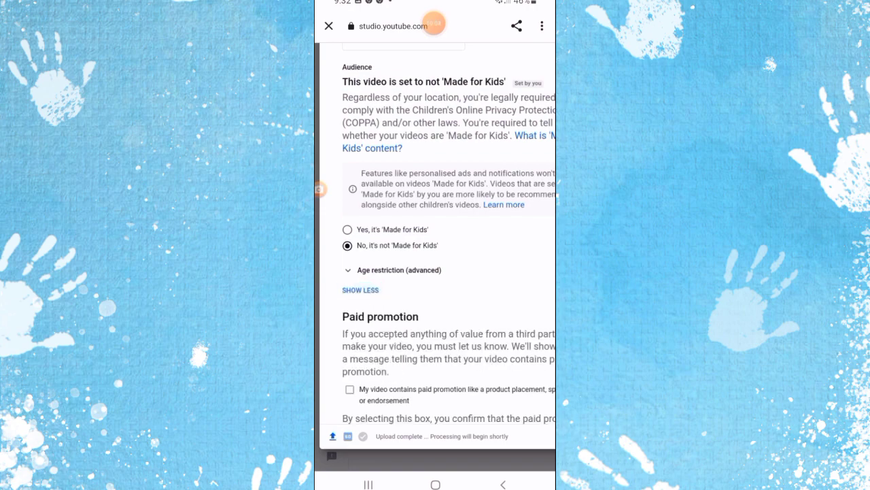
# - Bring up the Licence dropdown's choices
pyautogui.scroll(-5, 449, 245)
pyautogui.scroll(-7, 448, 245)
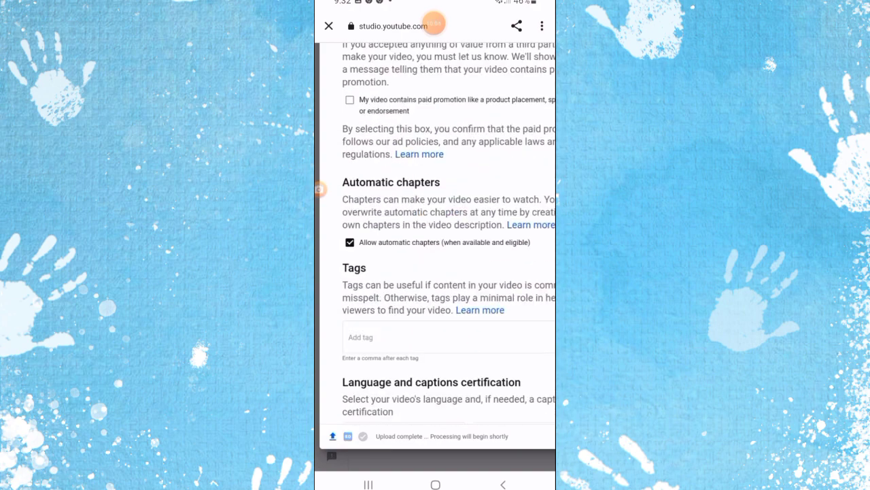
pyautogui.scroll(-2, 449, 245)
pyautogui.scroll(-4, 449, 245)
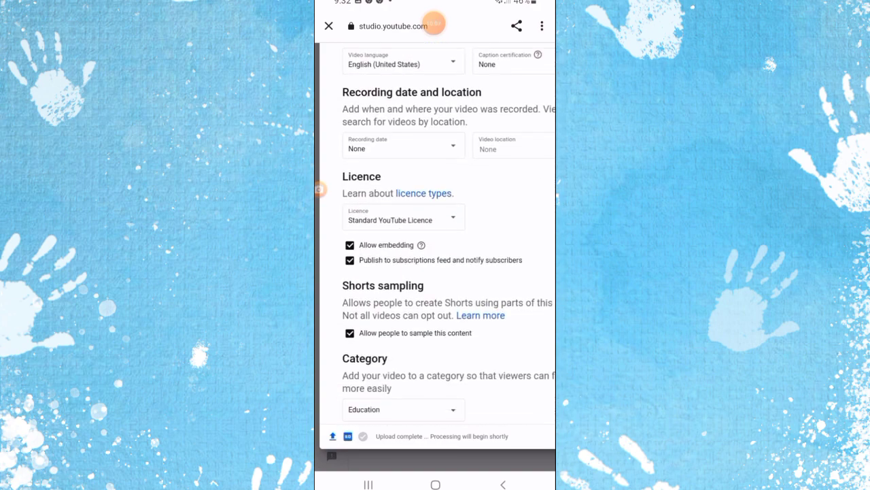
pyautogui.scroll(-2, 448, 245)
pyautogui.scroll(2, 449, 245)
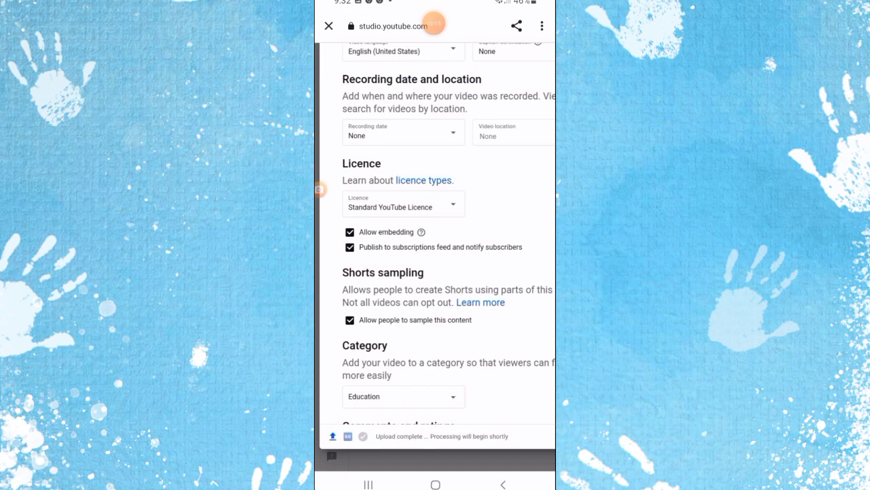
pyautogui.click(401, 204)
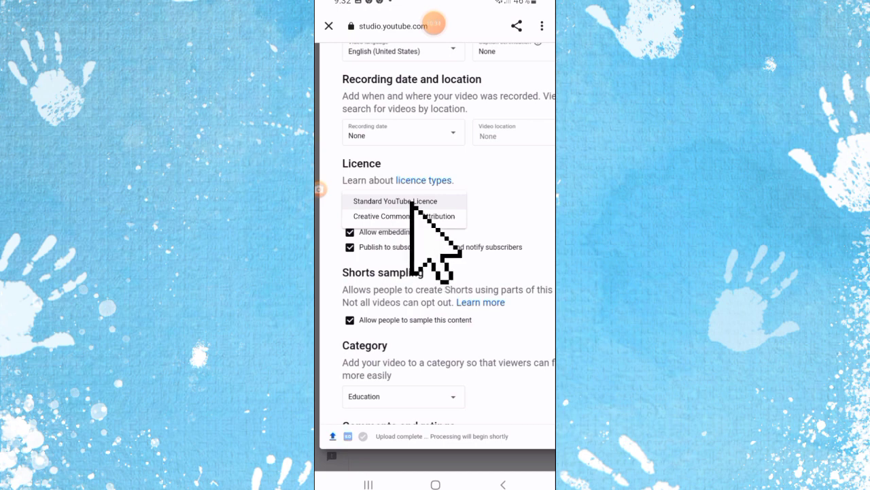
# - Switch the licence to Creative Commons – Attribution and return to the top of the form
pyautogui.click(408, 216)
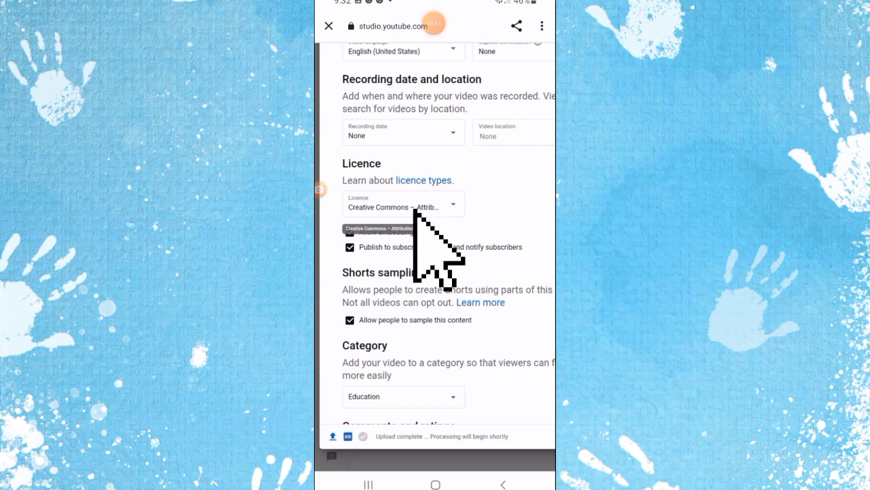
pyautogui.scroll(-3, 435, 258)
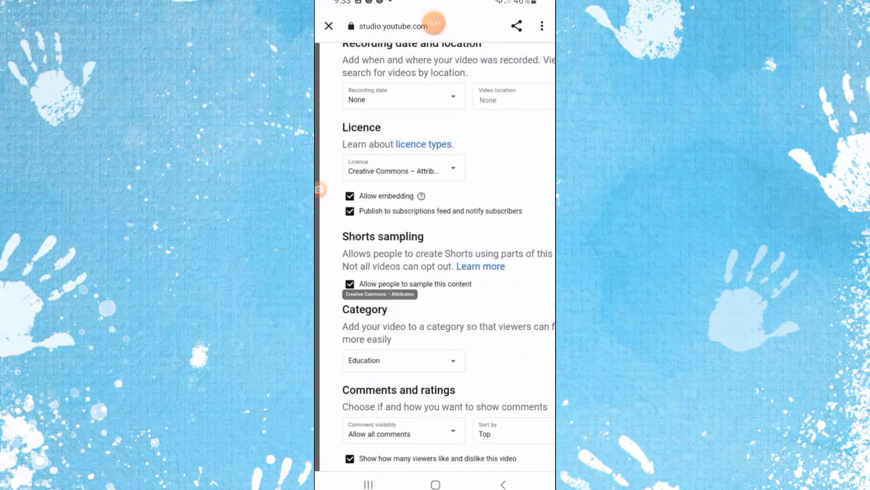
pyautogui.scroll(-2, 435, 258)
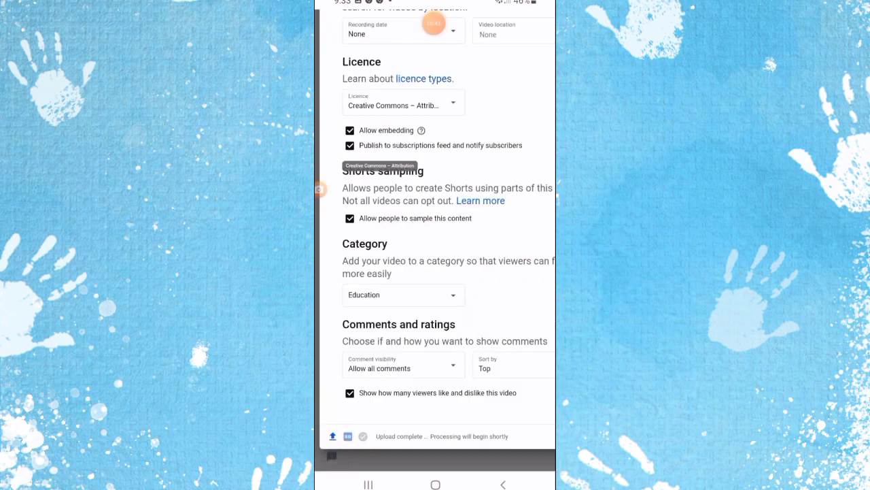
pyautogui.scroll(3, 433, 24)
pyautogui.scroll(5, 433, 24)
pyautogui.scroll(5, 433, 23)
pyautogui.scroll(3, 434, 22)
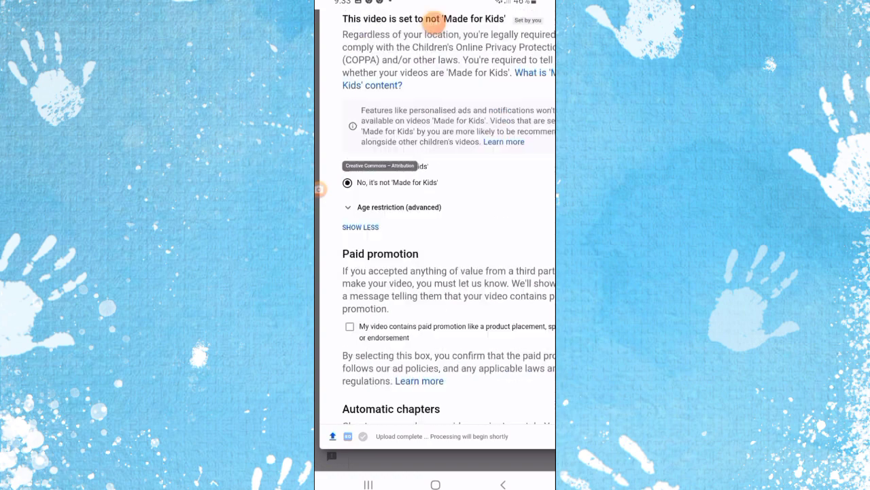
pyautogui.scroll(2, 433, 21)
pyautogui.scroll(5, 433, 22)
pyautogui.scroll(1, 434, 24)
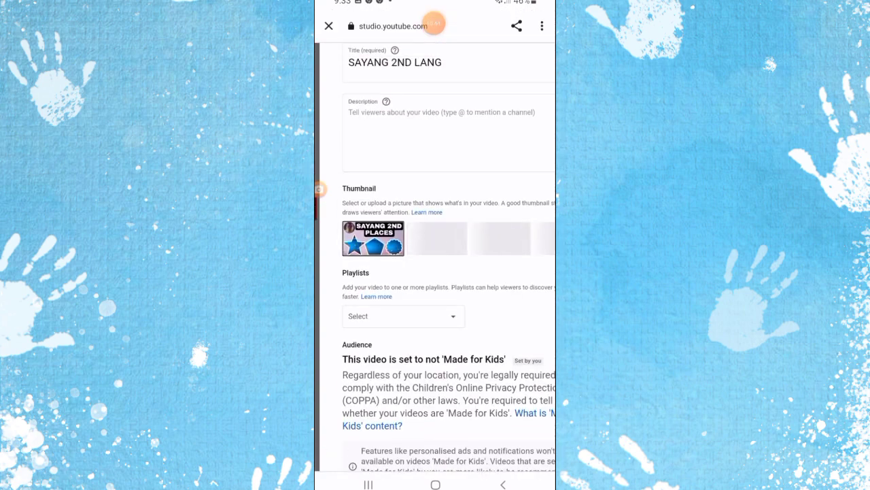
pyautogui.hscroll(3, 433, 24)
pyautogui.hscroll(1, 434, 24)
pyautogui.hscroll(-2, 434, 24)
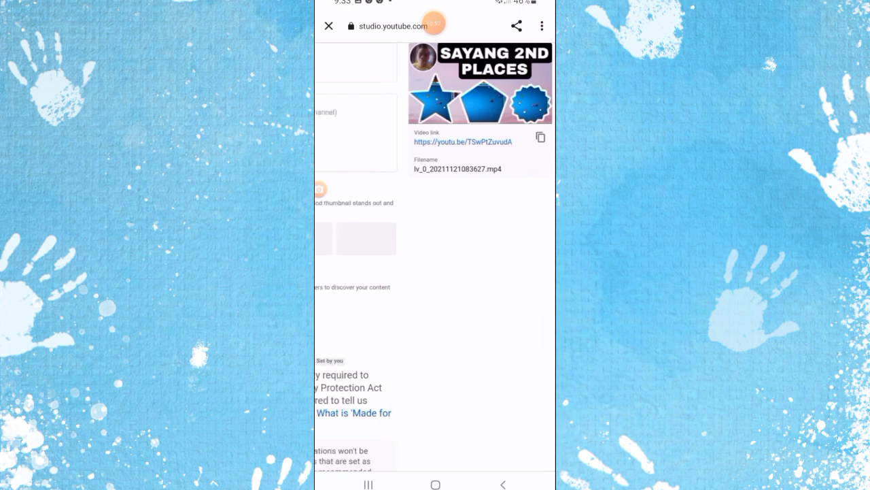
pyautogui.hscroll(-3, 434, 24)
pyautogui.hscroll(5, 434, 24)
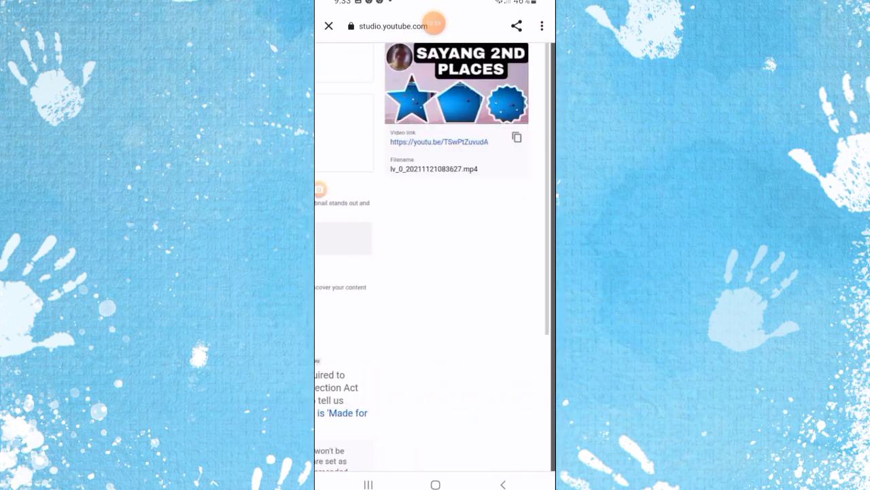
pyautogui.hscroll(-3, 434, 23)
pyautogui.scroll(1, 434, 24)
pyautogui.scroll(3, 434, 24)
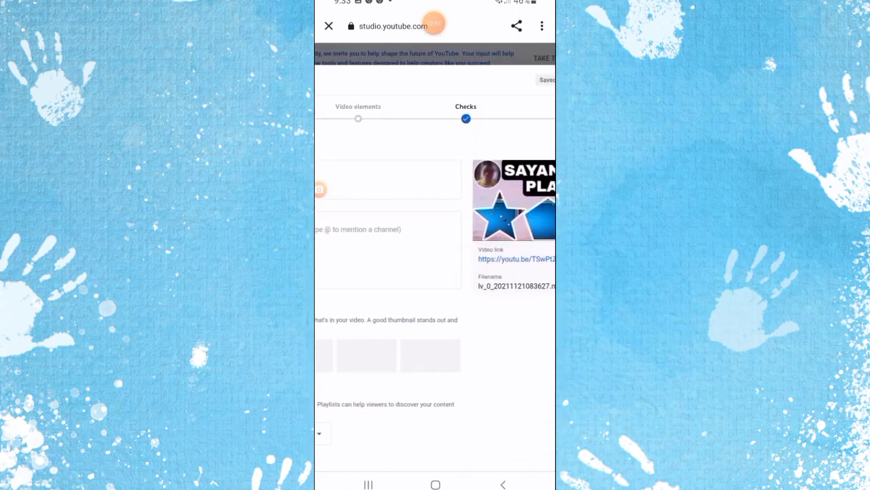
# - Advance the upload stepper to the Visibility page
pyautogui.hscroll(-2, 434, 24)
pyautogui.hscroll(-2, 434, 24)
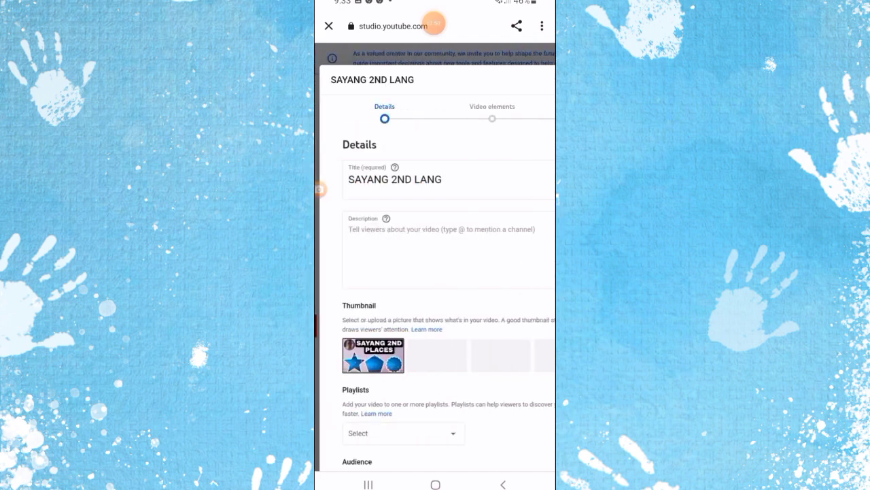
pyautogui.hscroll(3, 435, 262)
pyautogui.hscroll(4, 435, 261)
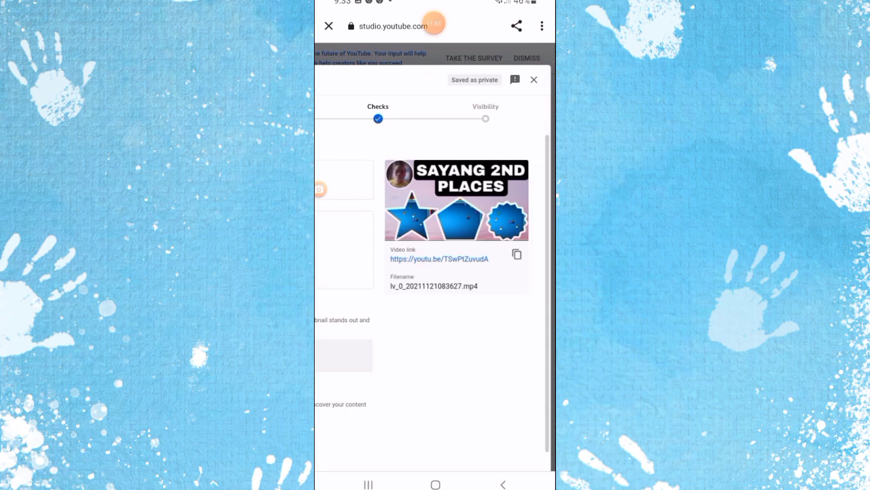
pyautogui.click(486, 115)
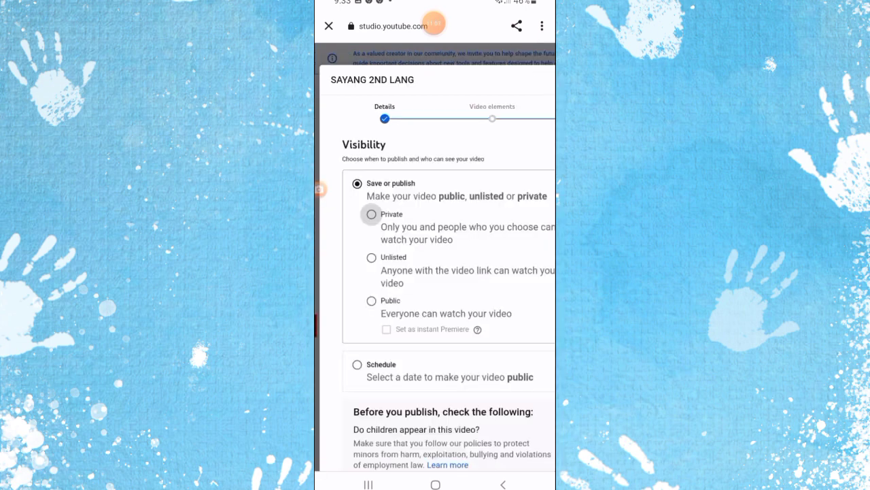
pyautogui.hscroll(3, 436, 261)
pyautogui.hscroll(-3, 436, 261)
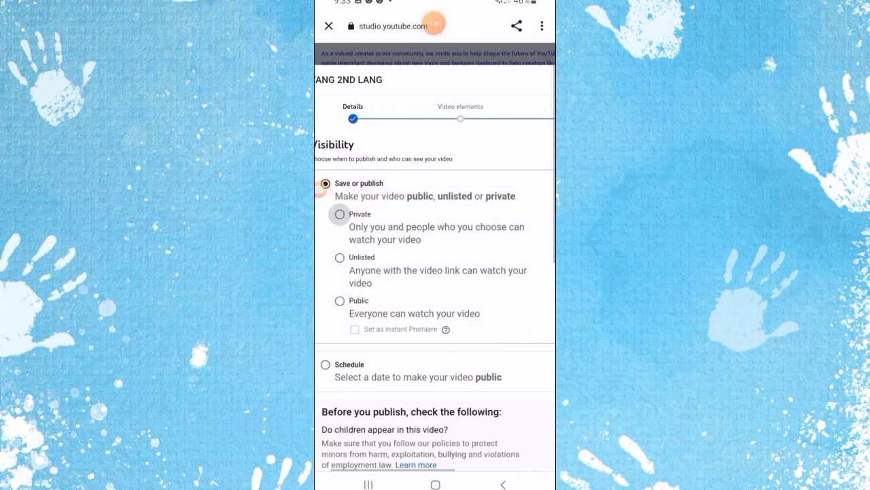
pyautogui.hscroll(3, 435, 261)
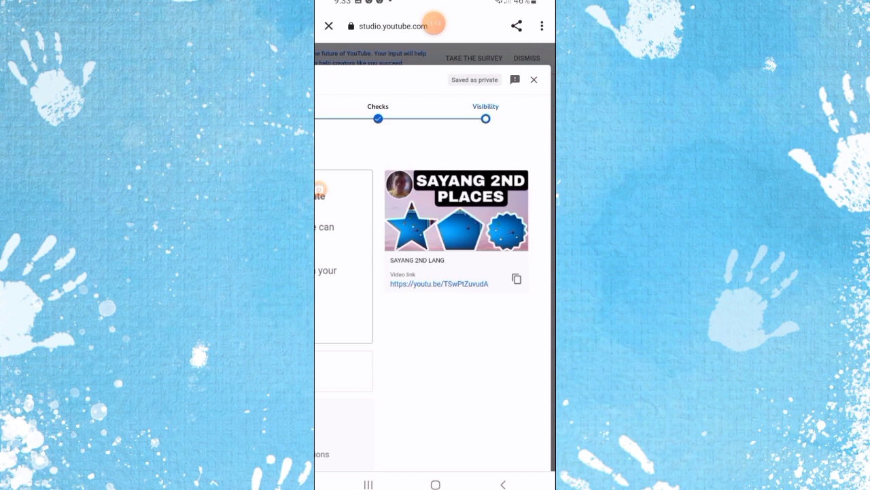
pyautogui.click(485, 118)
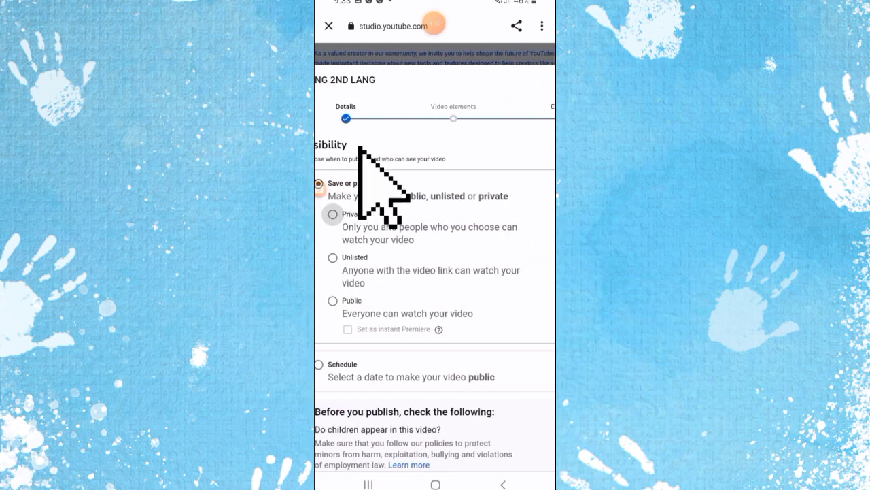
pyautogui.hscroll(-2, 435, 258)
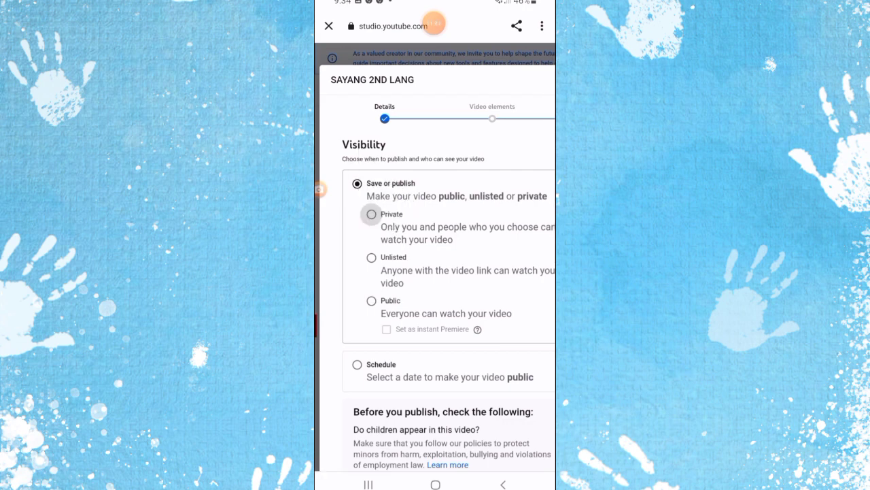
# - Choose Public under Save or publish
pyautogui.click(371, 300)
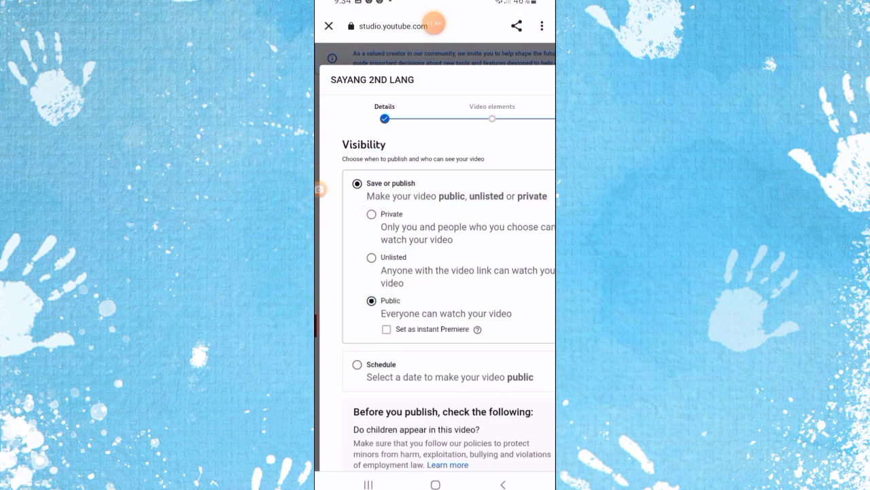
pyautogui.scroll(-3, 435, 272)
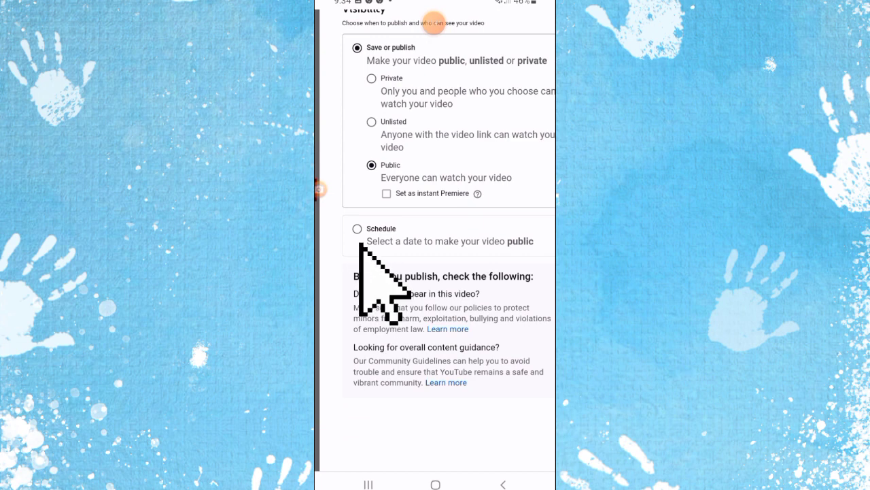
# - Switch to Schedule and pick 23 Nov 2021 as the release date
pyautogui.click(357, 228)
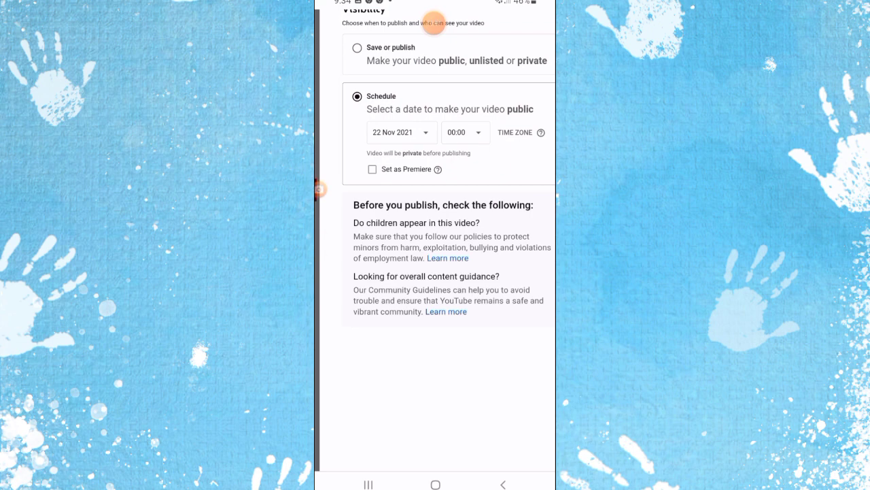
pyautogui.click(421, 133)
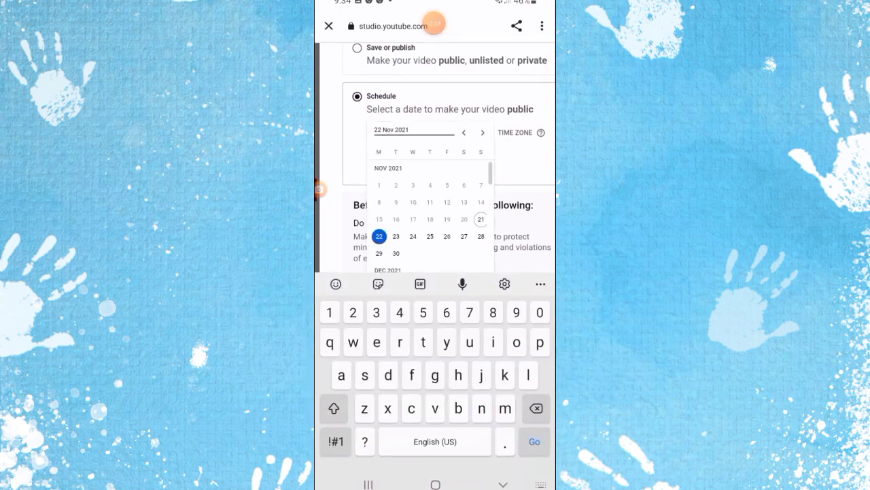
pyautogui.click(395, 236)
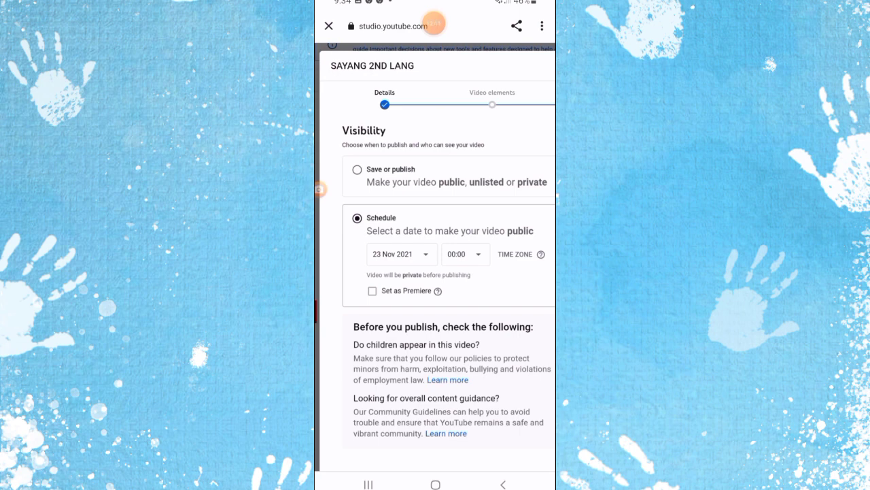
# - Set the release time to 06:15 and bring up the time zone list
pyautogui.click(478, 254)
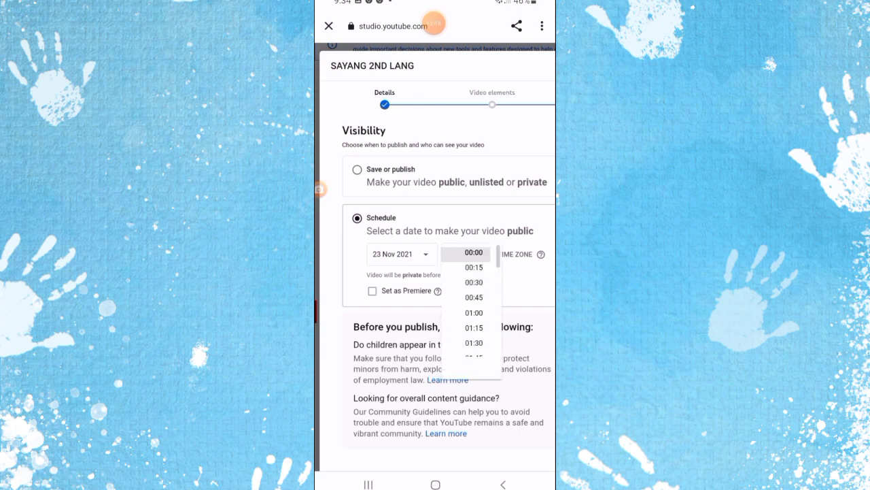
pyautogui.scroll(-1, 474, 299)
pyautogui.scroll(-2, 474, 299)
pyautogui.scroll(-2, 474, 299)
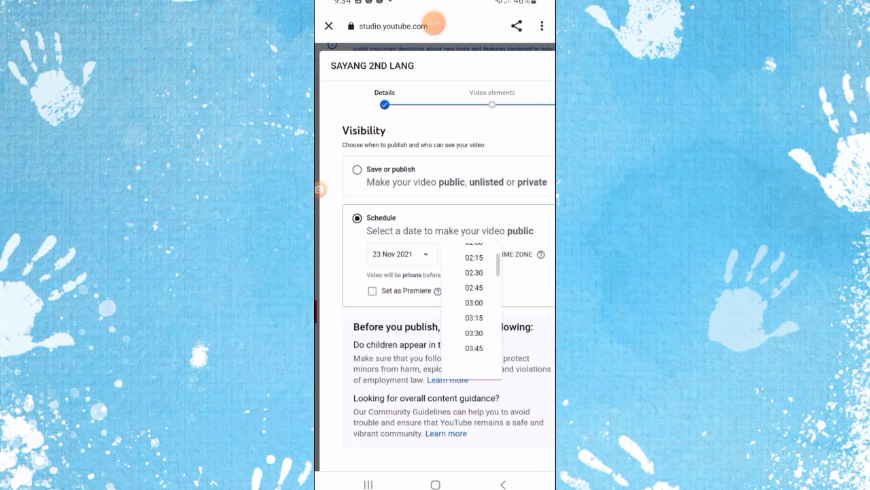
pyautogui.scroll(-1, 473, 299)
pyautogui.scroll(-2, 474, 299)
pyautogui.scroll(-1, 474, 299)
pyautogui.scroll(-3, 474, 299)
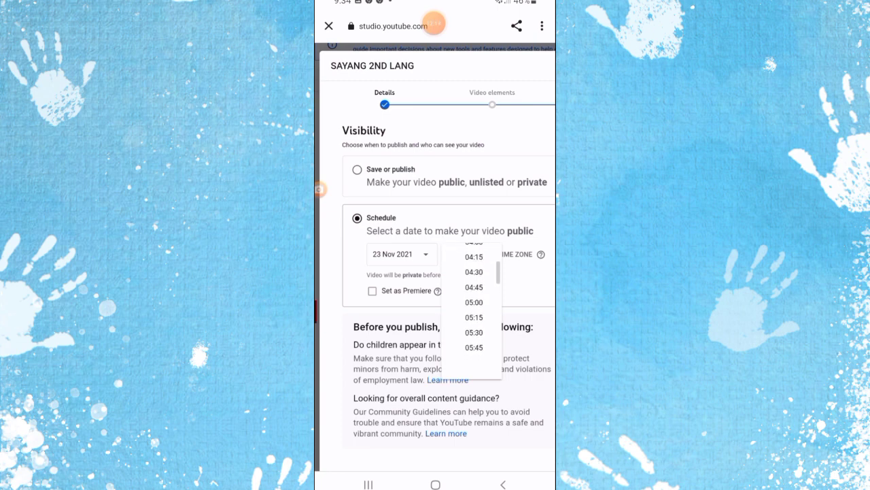
pyautogui.scroll(-1, 473, 299)
pyautogui.scroll(-1, 474, 299)
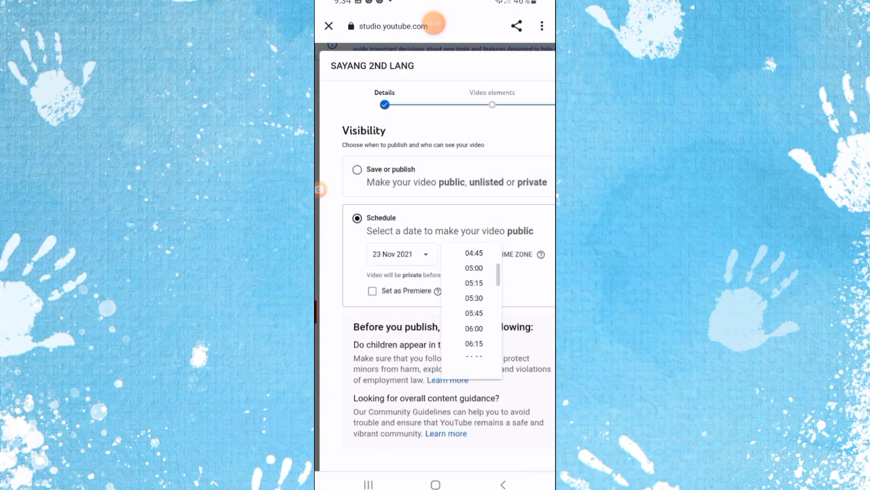
pyautogui.scroll(-1, 474, 299)
pyautogui.click(474, 310)
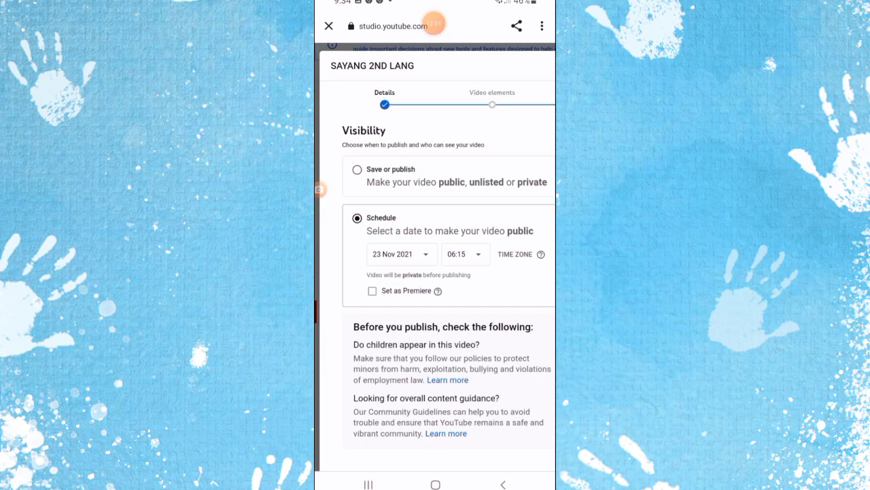
pyautogui.click(515, 254)
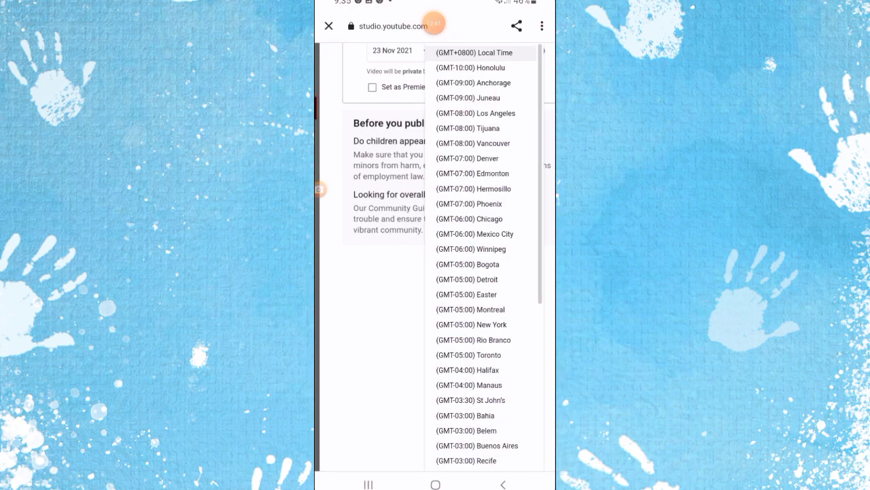
# - Keep Local Time as the time zone and turn the scheduled release into a Premiere
pyautogui.press('Escape')
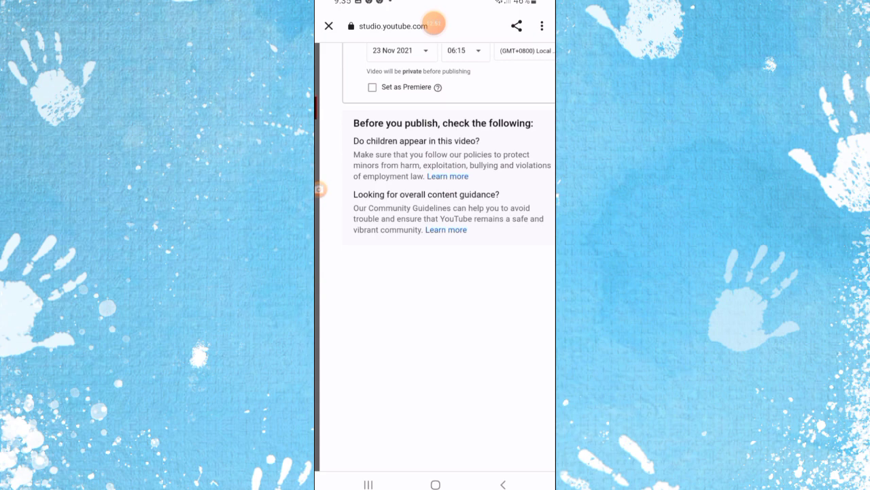
pyautogui.click(372, 87)
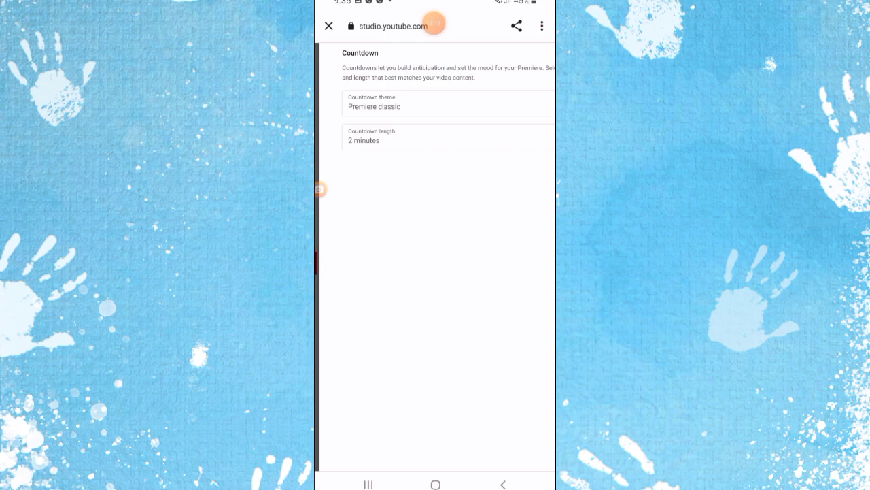
# - Change the Premiere countdown length to 1 minute, then leave the Visibility page for the Studio app
pyautogui.click(381, 139)
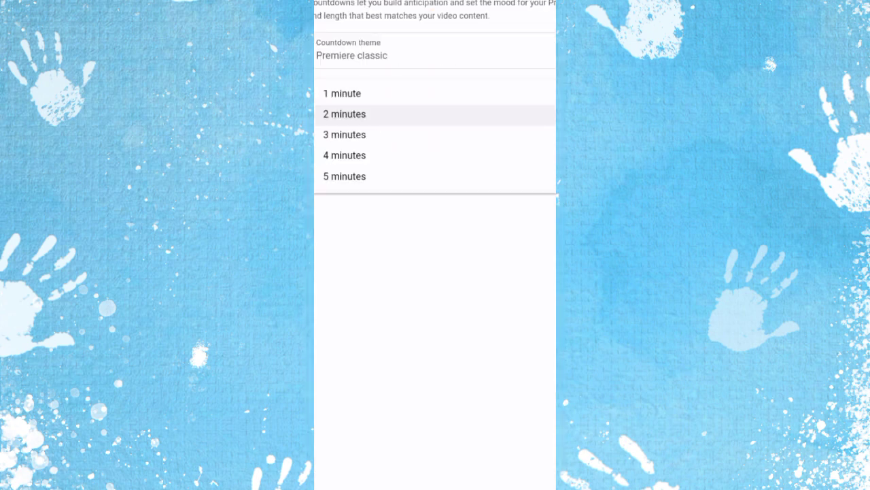
pyautogui.click(361, 93)
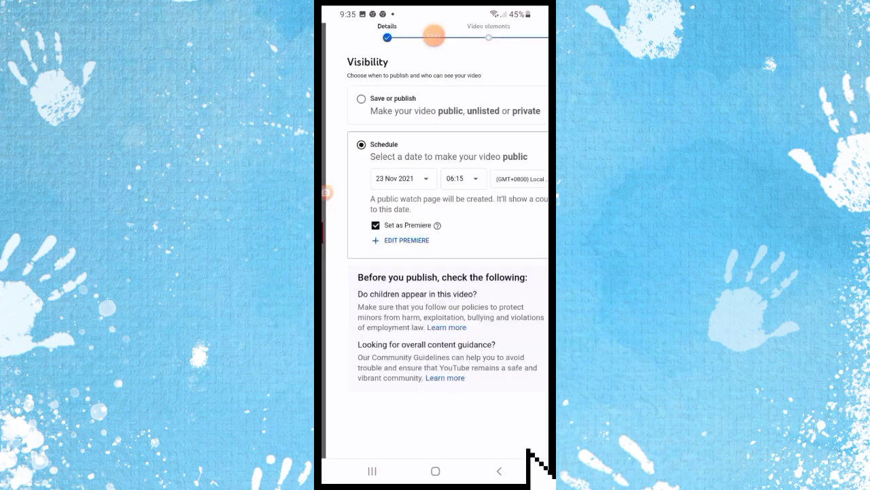
pyautogui.scroll(-4, 448, 238)
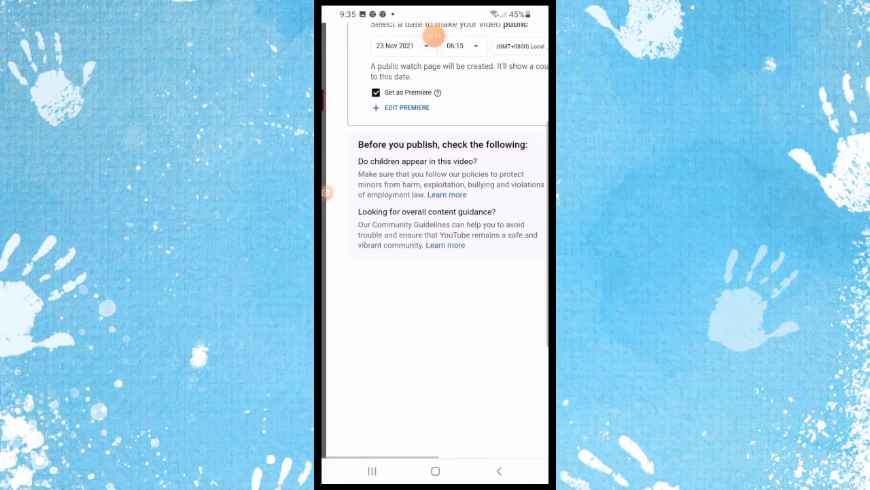
pyautogui.scroll(-5, 433, 36)
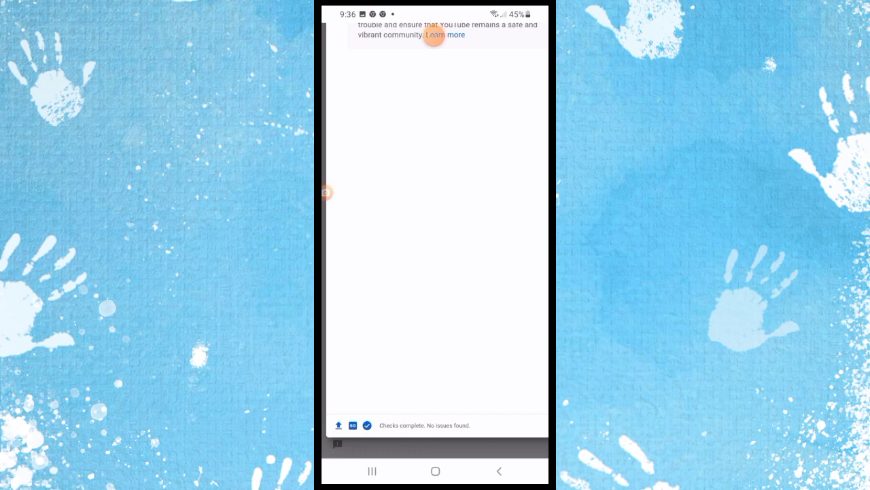
pyautogui.press('Escape')
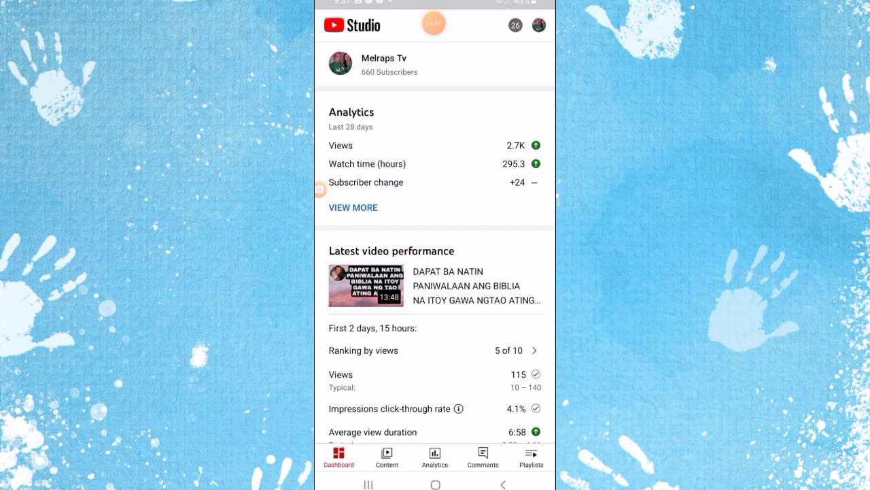
# - Scroll the Studio dashboard to Content and open the SAYANG 2ND LANG draft
pyautogui.scroll(-5, 435, 272)
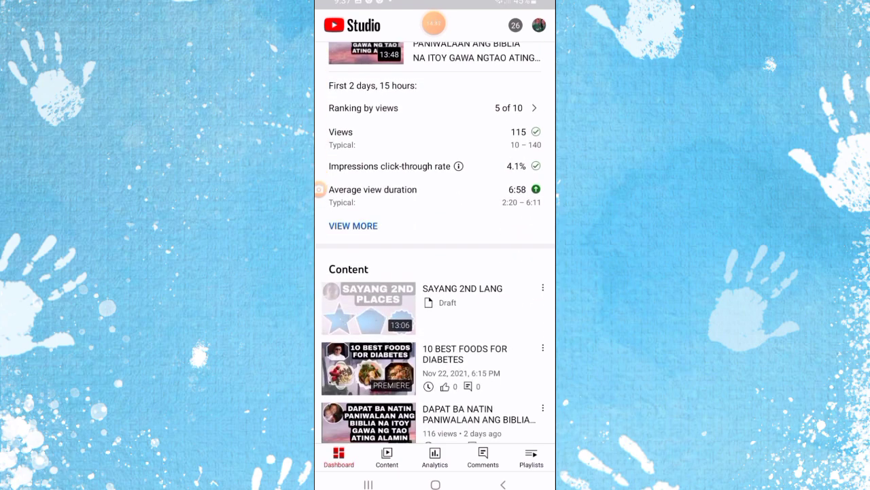
pyautogui.scroll(5, 435, 272)
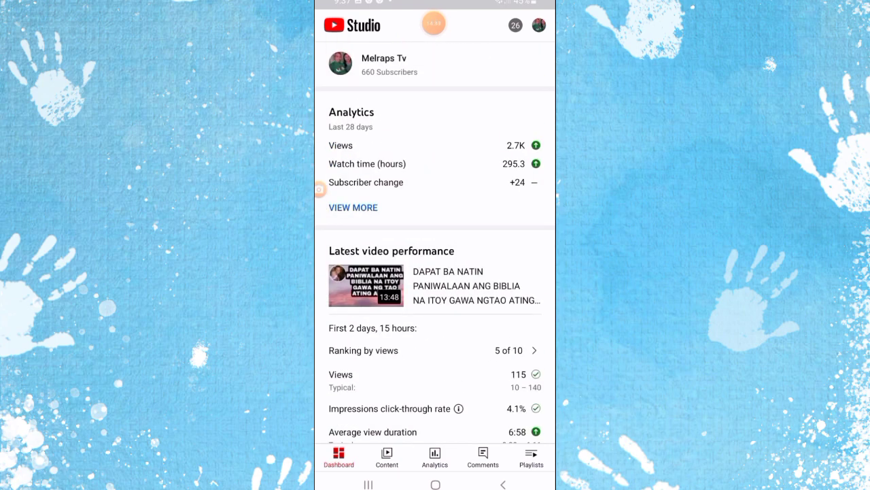
pyautogui.scroll(-5, 436, 245)
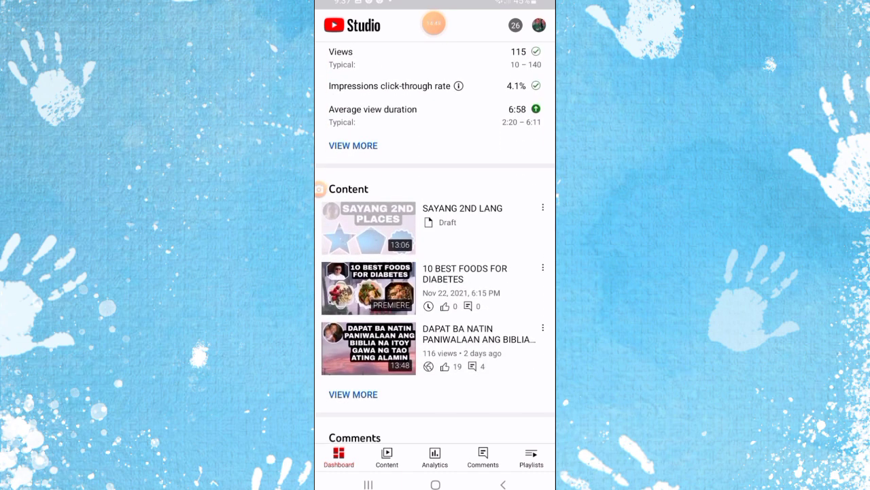
pyautogui.click(462, 224)
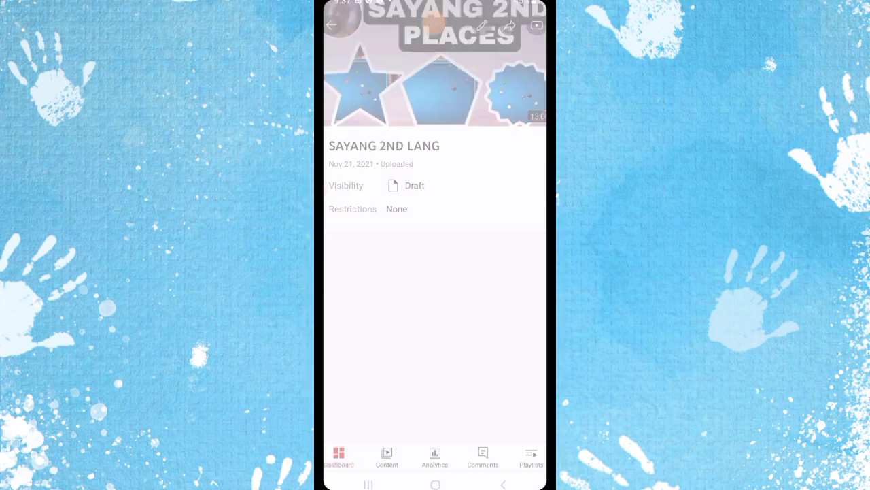
# - Edit SAYANG 2ND LANG and open Set visibility from its Draft row
pyautogui.click(482, 25)
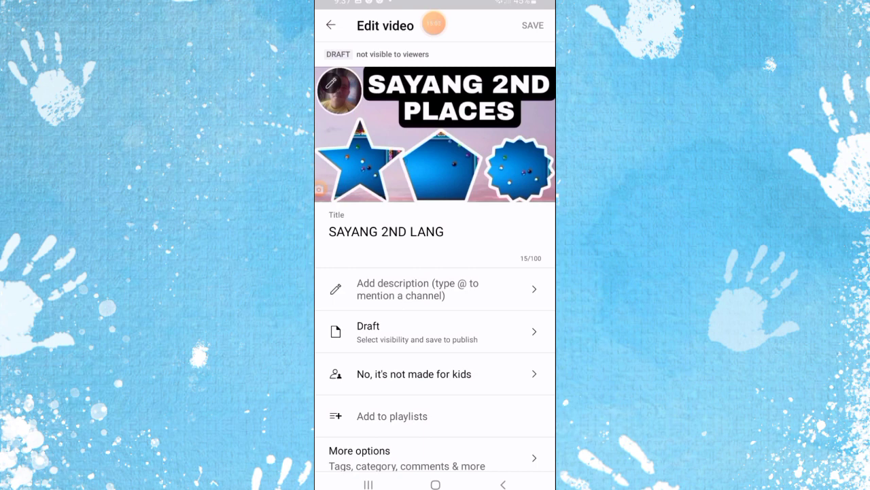
pyautogui.scroll(-1, 435, 257)
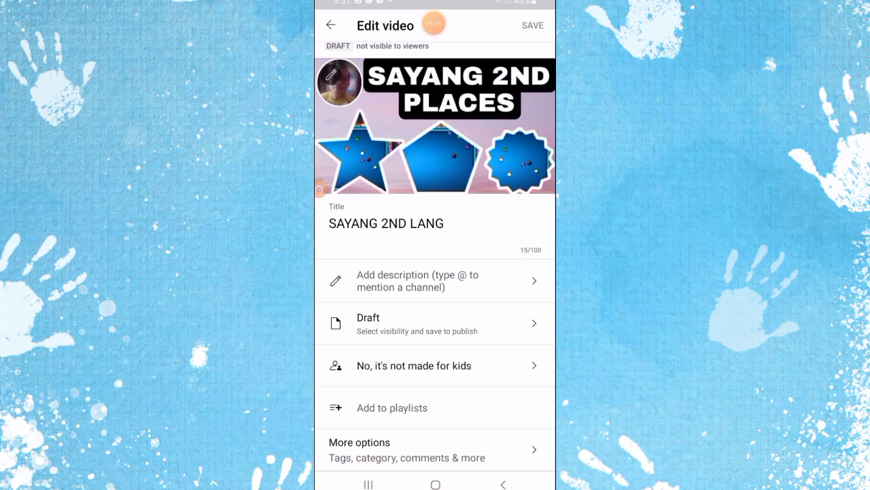
pyautogui.click(417, 324)
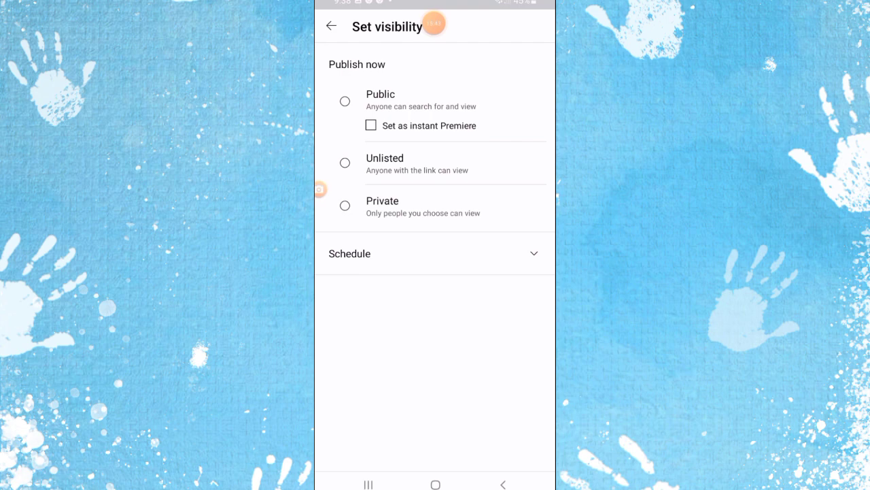
# - Schedule SAYANG 2ND LANG to publish on November 23, 2021
pyautogui.click(350, 253)
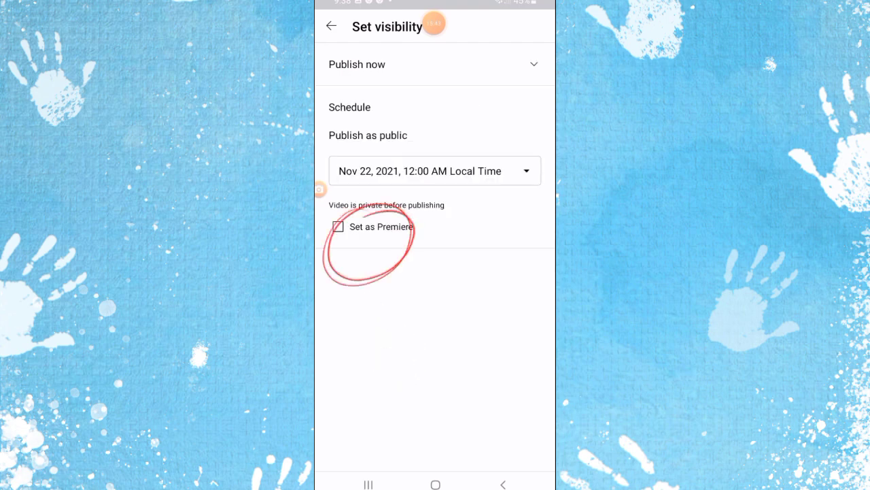
pyautogui.click(421, 170)
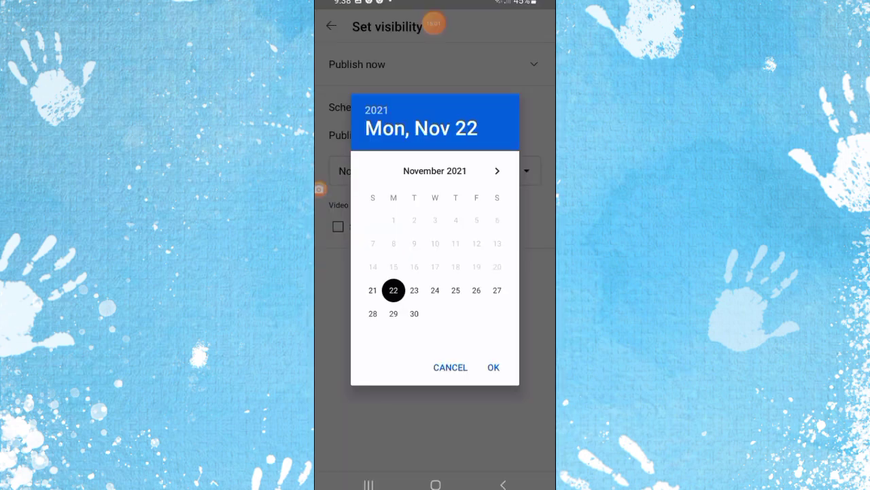
pyautogui.click(414, 290)
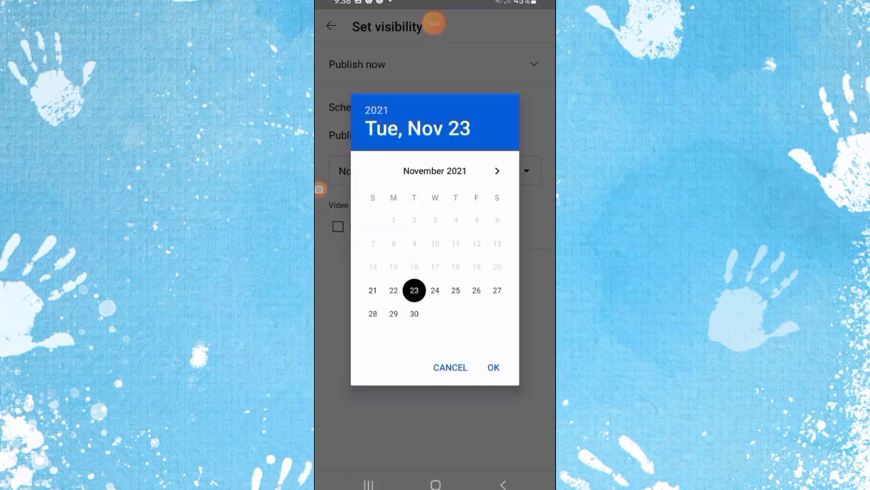
pyautogui.click(494, 367)
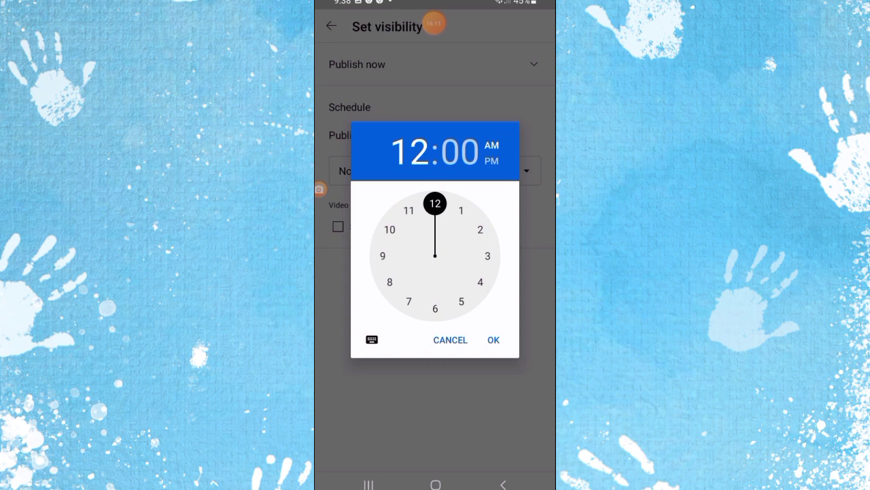
# - Set the publish time to 6:15 PM and save the schedule
pyautogui.click(435, 308)
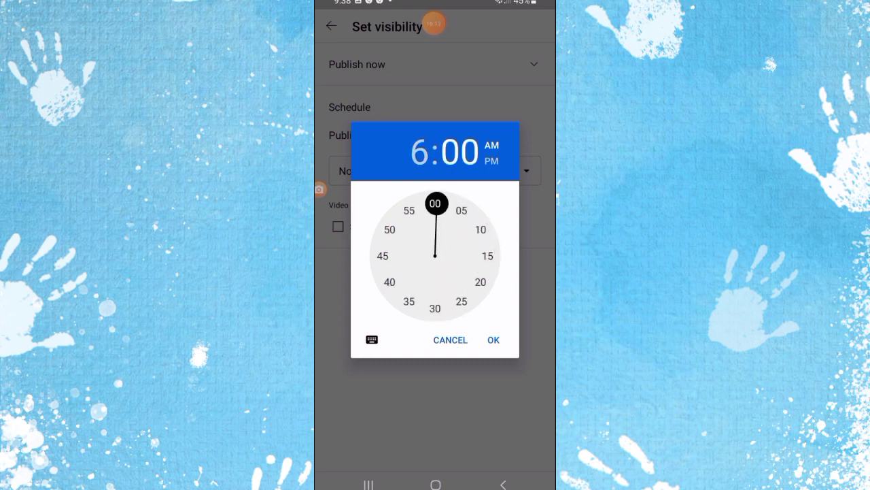
pyautogui.click(487, 256)
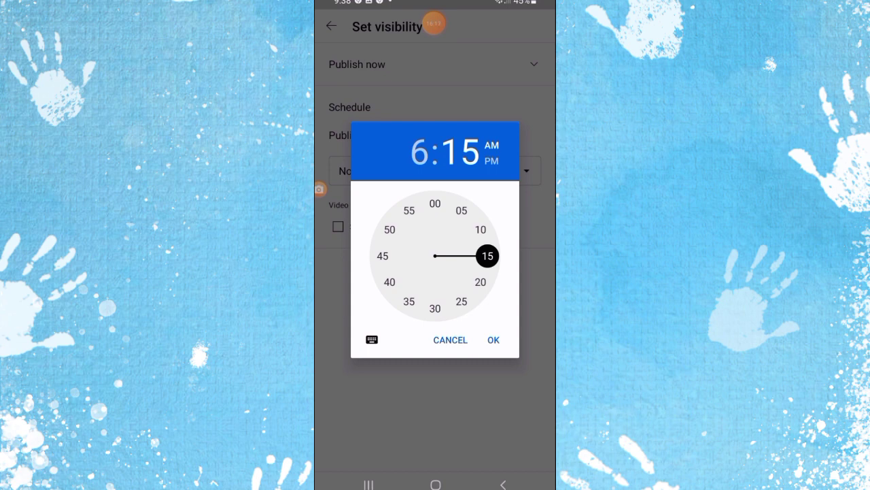
pyautogui.click(492, 161)
pyautogui.click(494, 339)
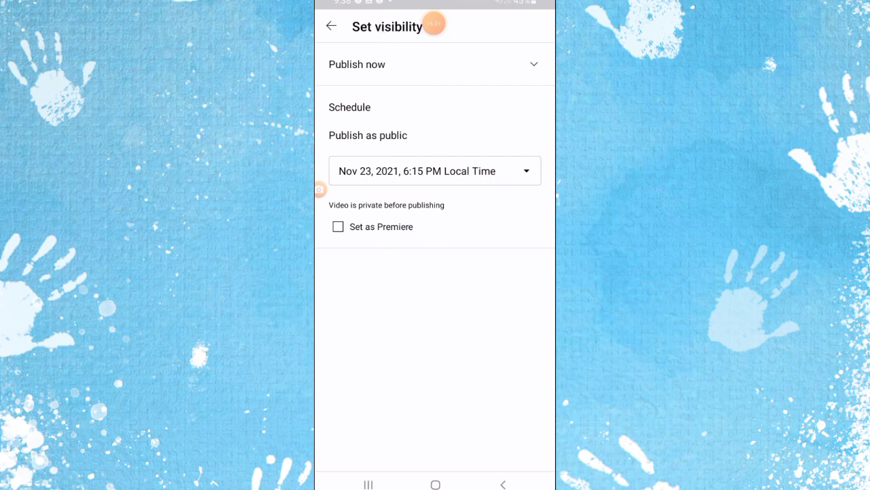
pyautogui.click(331, 26)
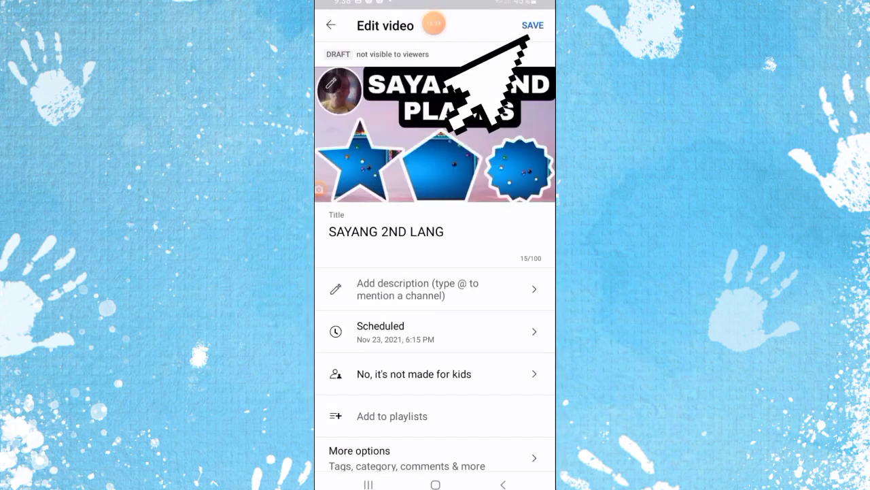
pyautogui.click(533, 25)
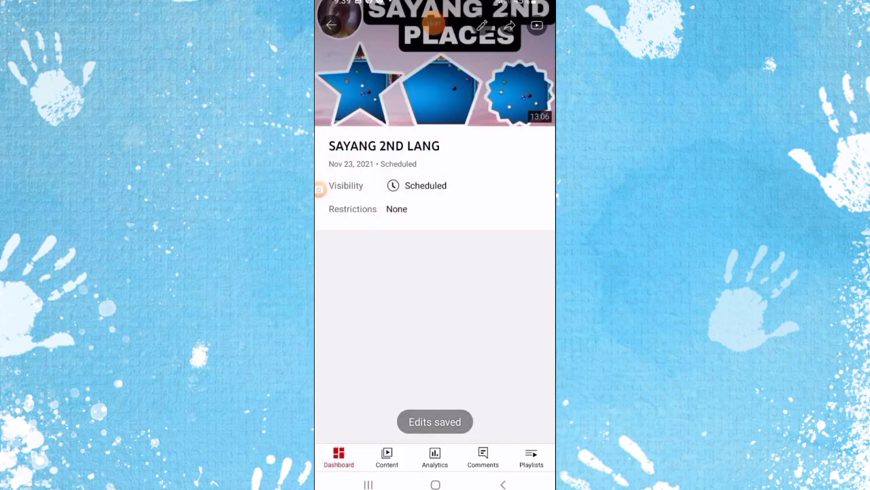
# - Reopen the Edit video screen for SAYANG 2ND LANG from the dashboard's Content list
pyautogui.click(331, 26)
pyautogui.scroll(-5, 435, 272)
pyautogui.scroll(-2, 435, 272)
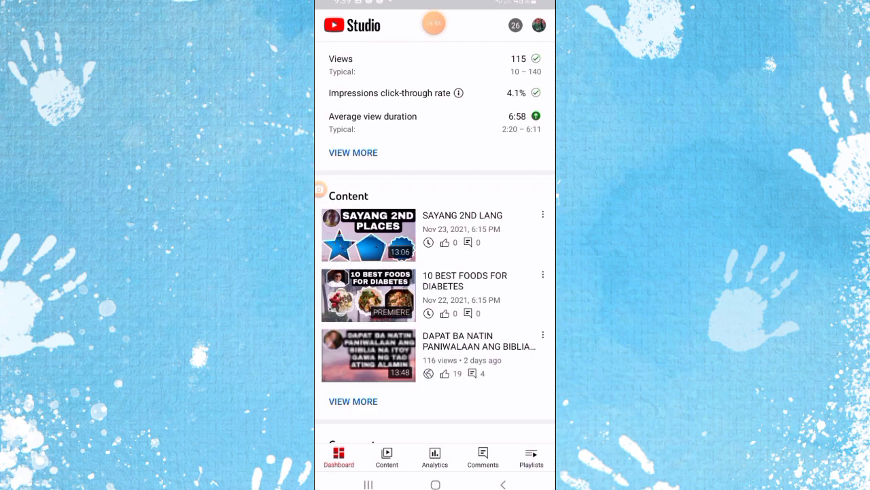
pyautogui.click(463, 225)
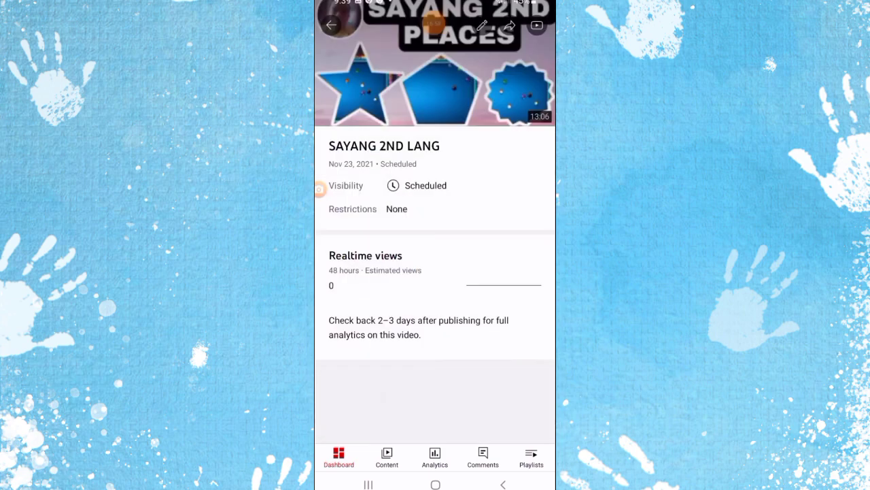
pyautogui.click(482, 26)
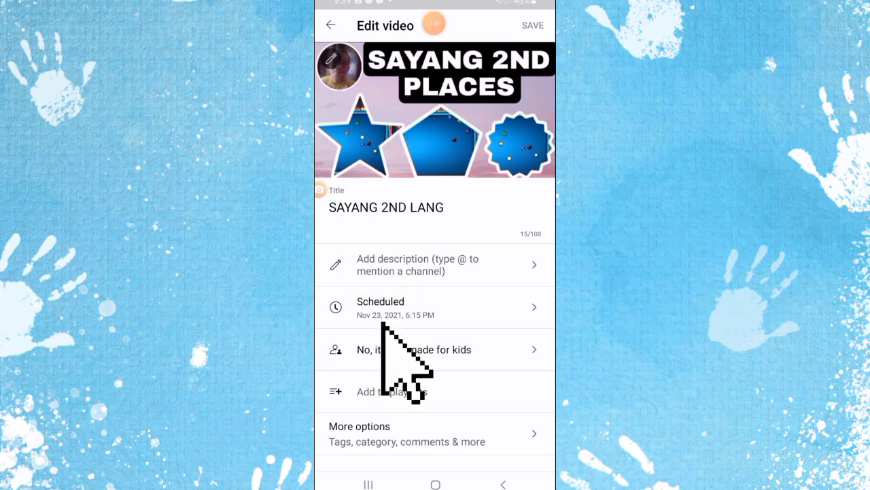
# - Add a three-hashtag description including #Tournament and #PoolTournamentonline, then save
pyautogui.click(417, 264)
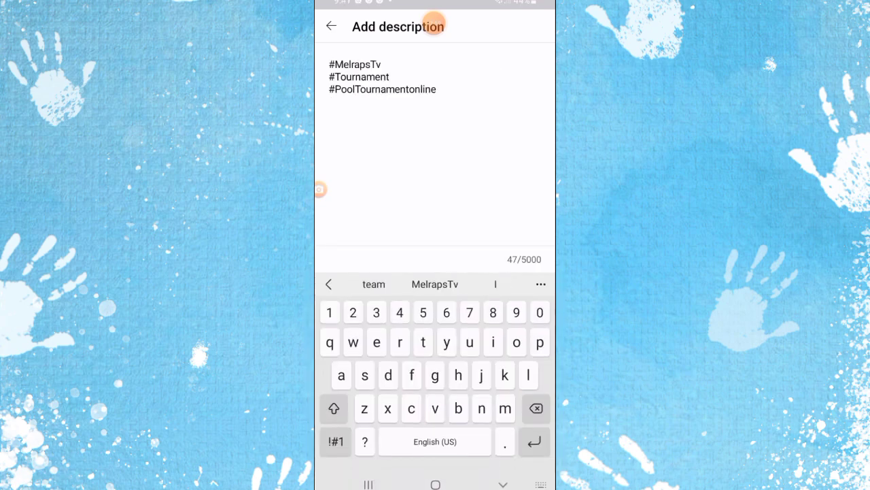
pyautogui.click(331, 26)
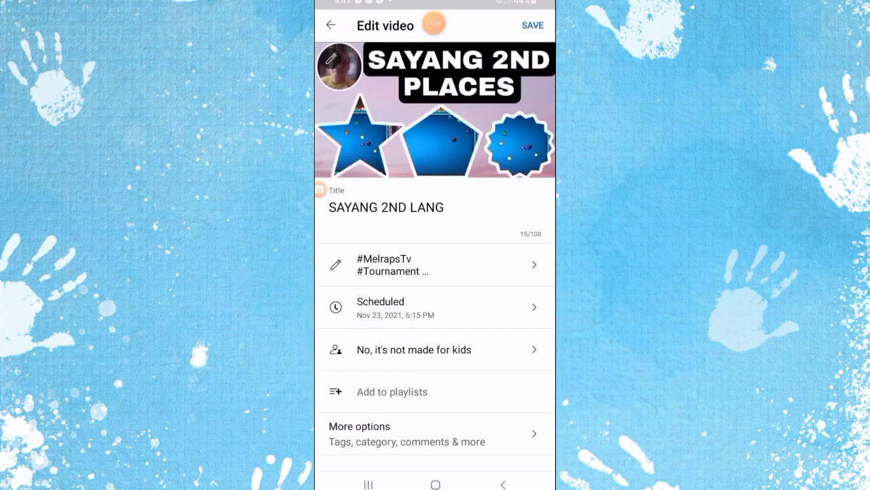
pyautogui.click(533, 25)
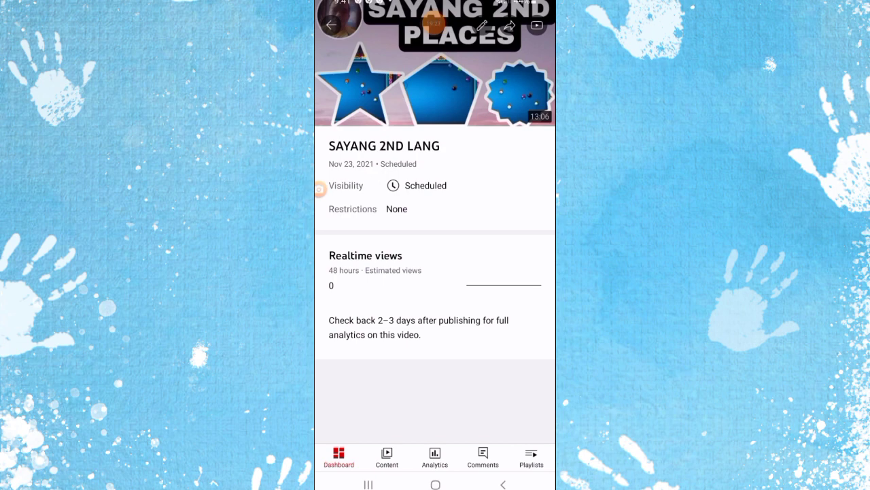
# - Return to the Studio dashboard and scroll through it before leaving for the YouTube feed
pyautogui.click(434, 24)
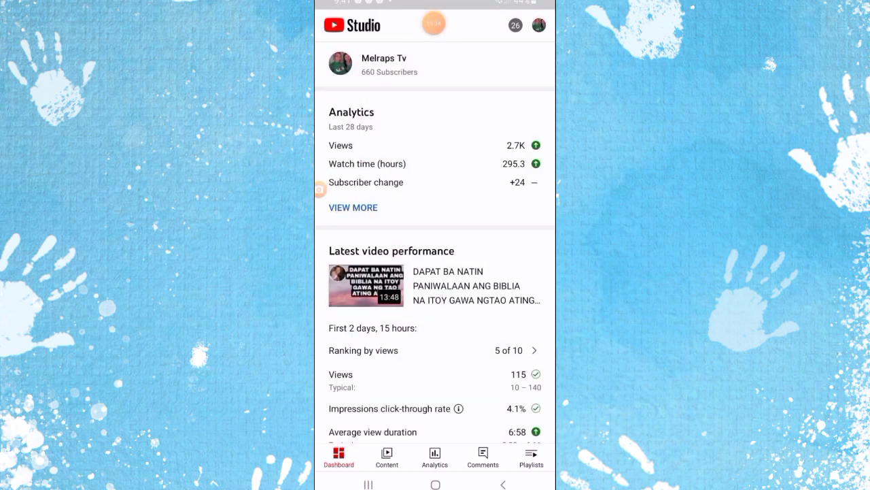
pyautogui.scroll(-3, 435, 242)
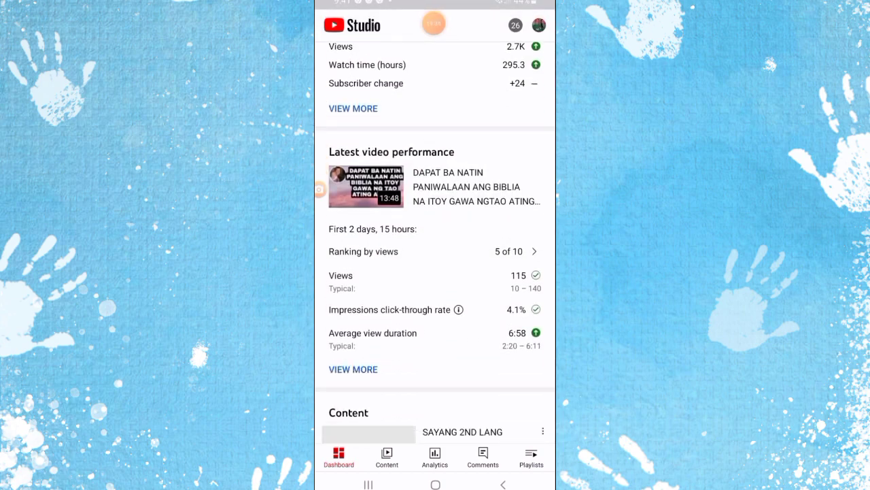
pyautogui.scroll(-2, 435, 242)
pyautogui.scroll(-5, 436, 242)
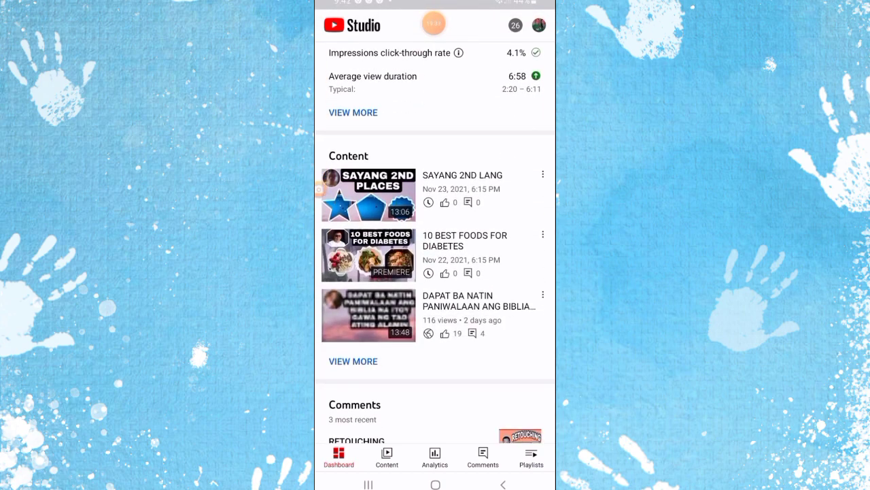
pyautogui.scroll(-2, 435, 242)
pyautogui.scroll(-4, 435, 243)
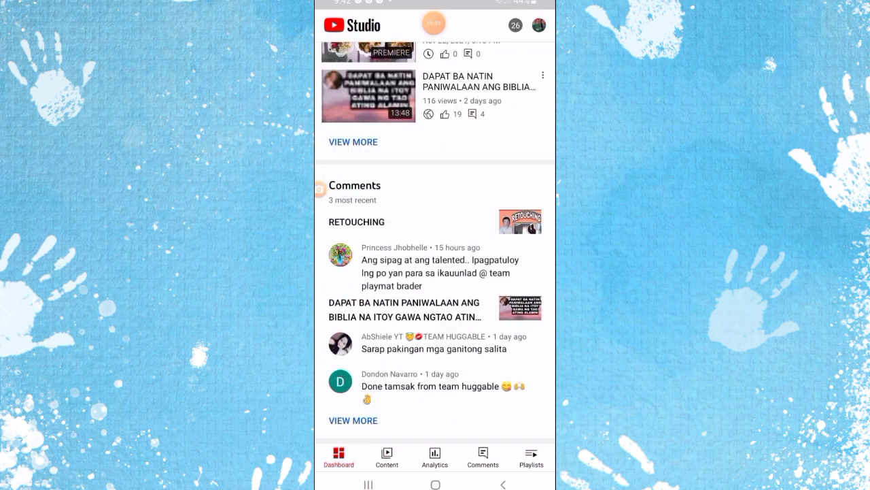
pyautogui.scroll(10, 436, 242)
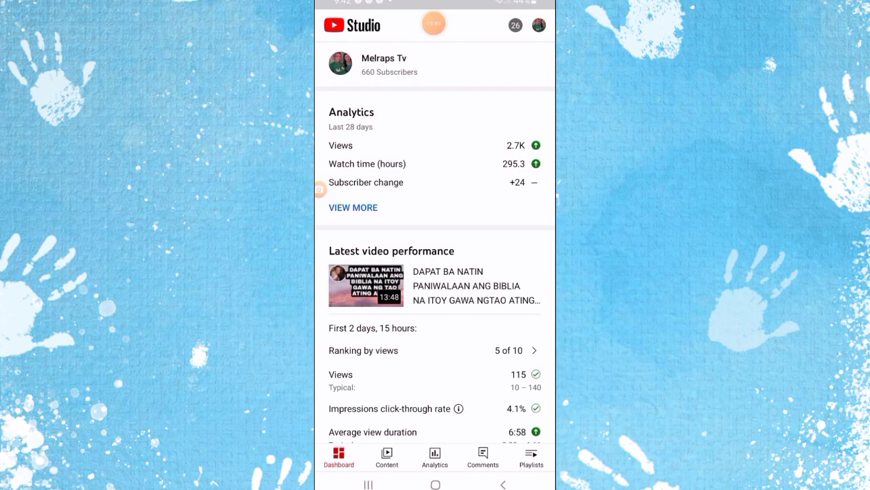
pyautogui.scroll(-1, 435, 272)
# - Exit Studio to the phone's home screen and reopen the YouTube app
pyautogui.press('Escape')
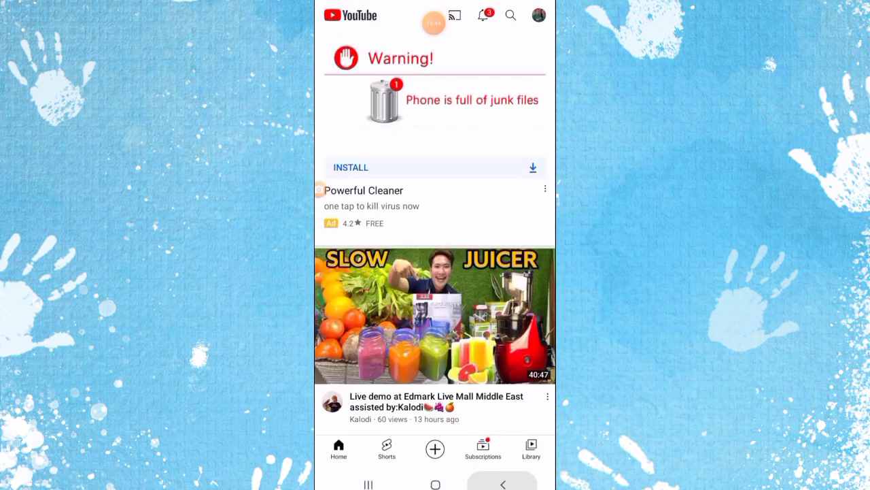
pyautogui.press('Home')
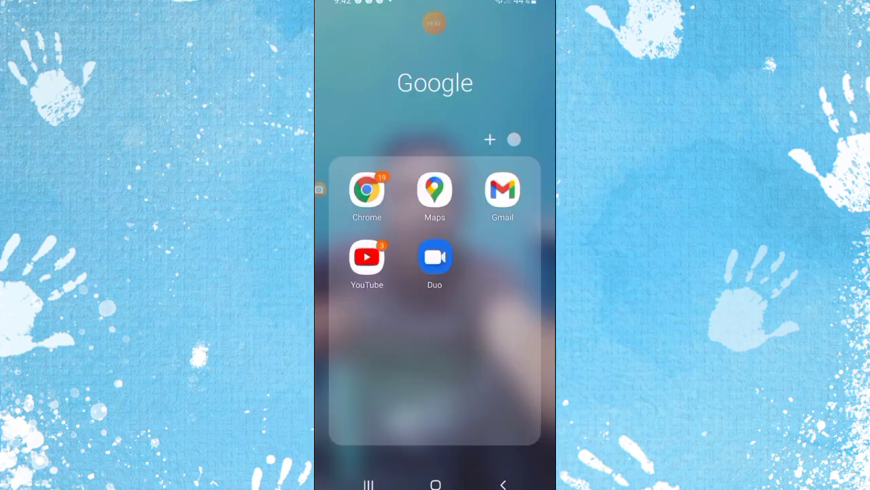
pyautogui.click(367, 257)
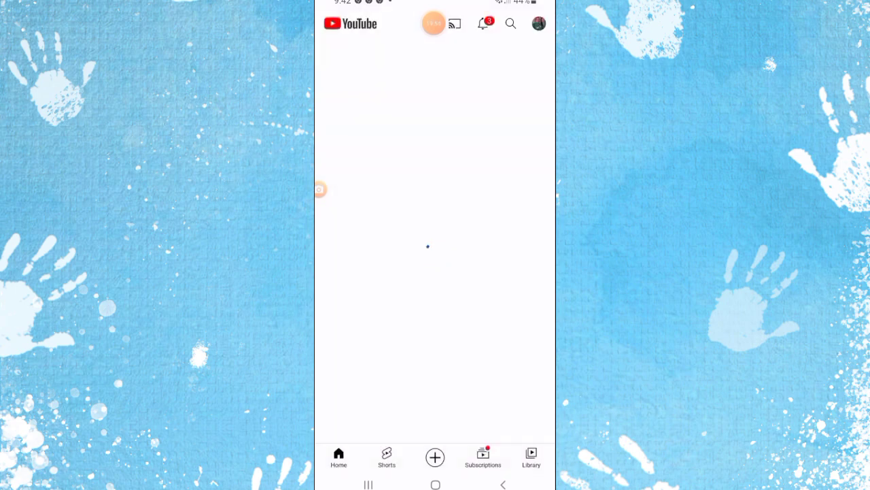
pyautogui.scroll(-1, 435, 272)
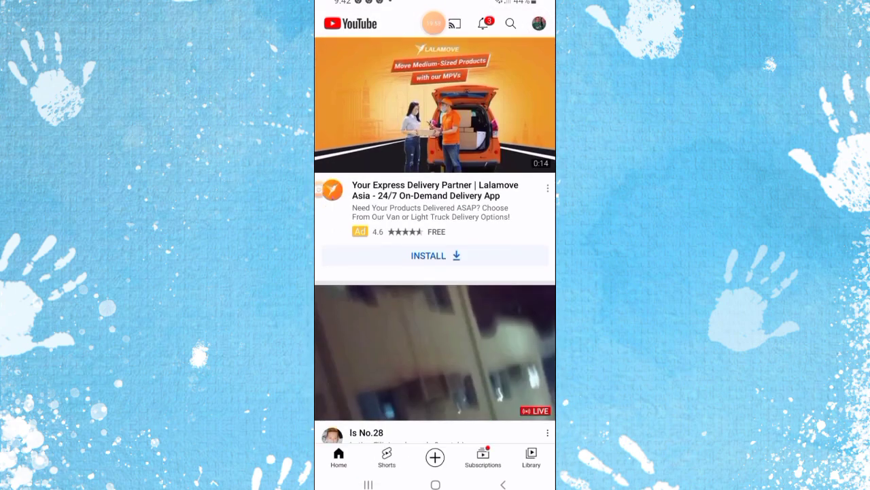
# - Browse the uploads on Your channel, then go back and reopen the account menu
pyautogui.click(539, 23)
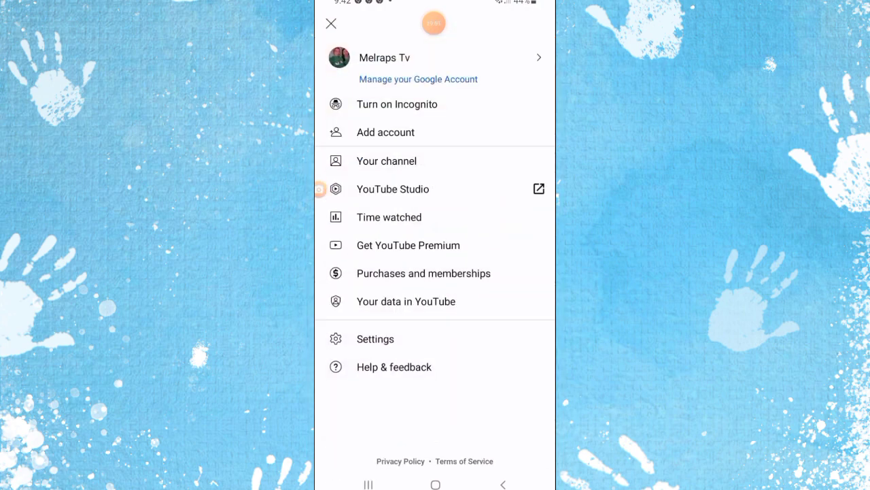
pyautogui.click(387, 161)
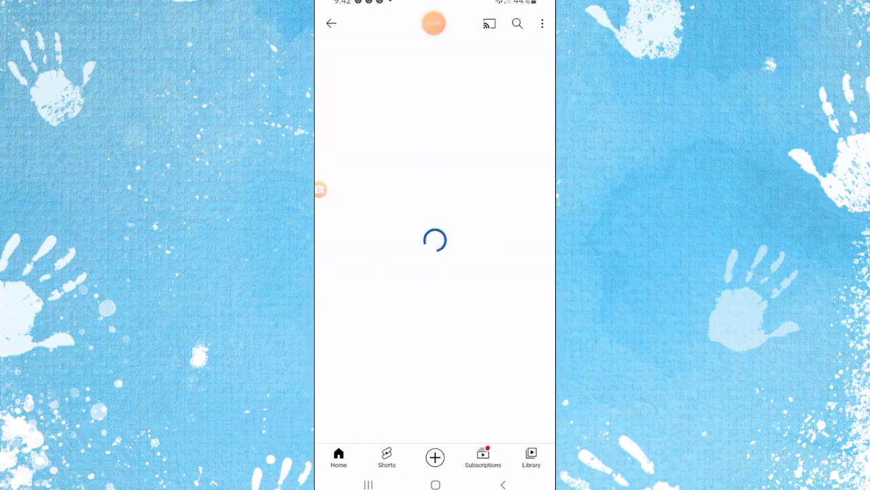
pyautogui.scroll(-5, 435, 272)
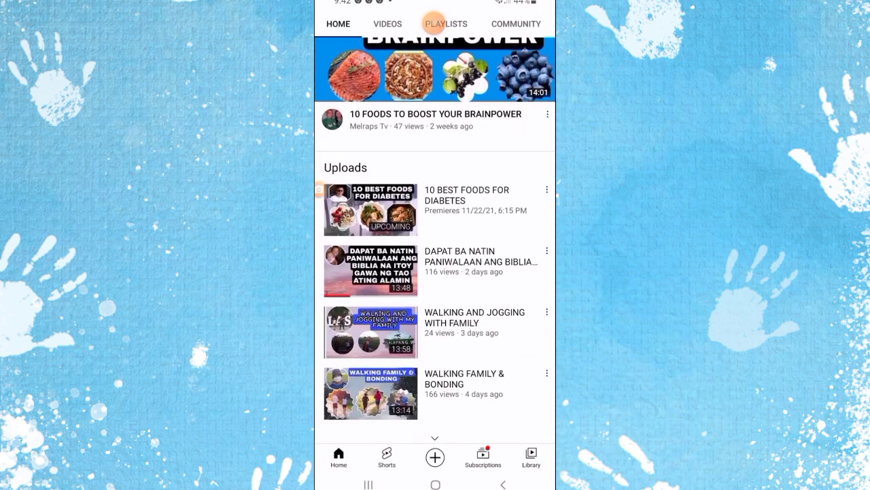
pyautogui.scroll(5, 435, 24)
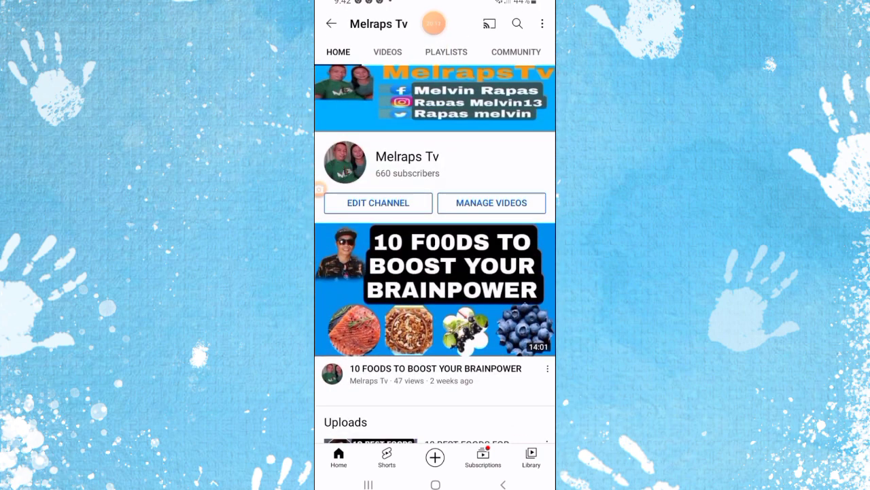
pyautogui.scroll(-5, 435, 24)
pyautogui.scroll(-3, 436, 24)
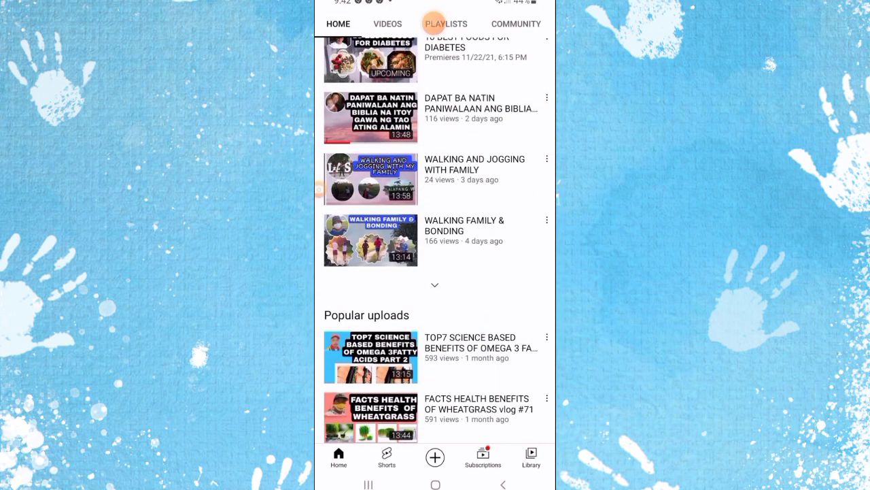
pyautogui.scroll(5, 435, 24)
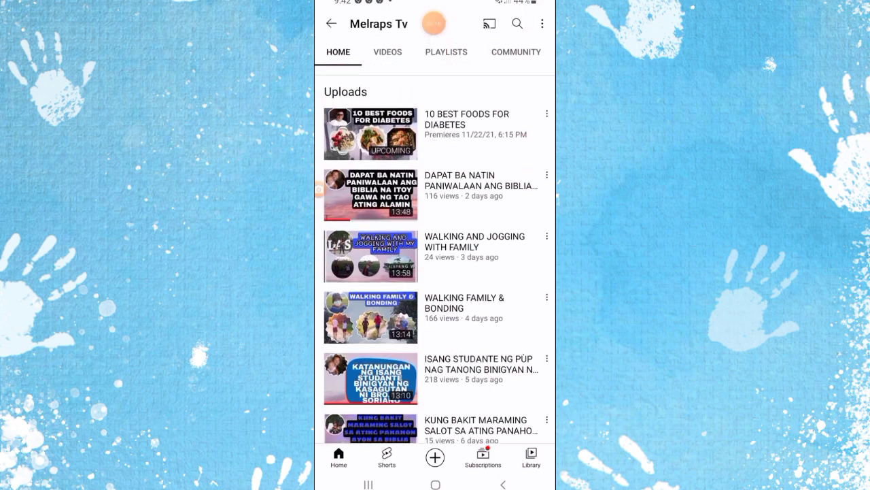
pyautogui.scroll(-3, 434, 24)
pyautogui.scroll(-5, 433, 23)
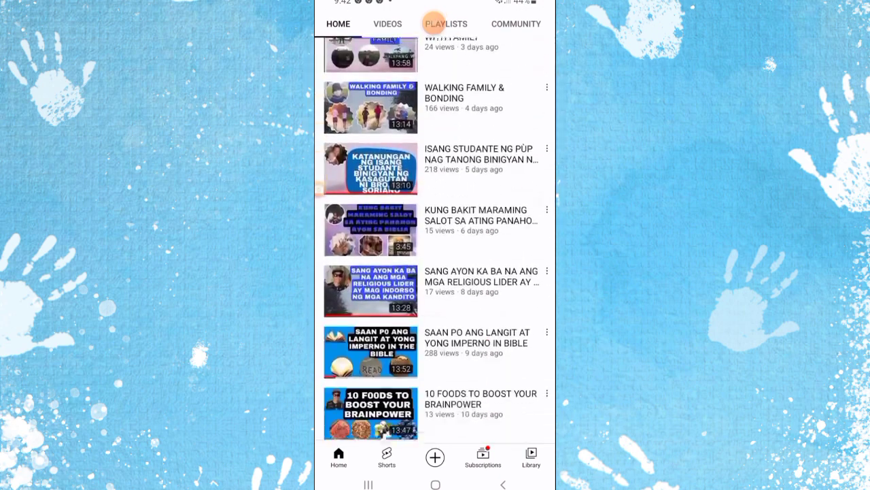
pyautogui.scroll(-2, 434, 24)
pyautogui.scroll(10, 434, 24)
pyautogui.scroll(1, 435, 258)
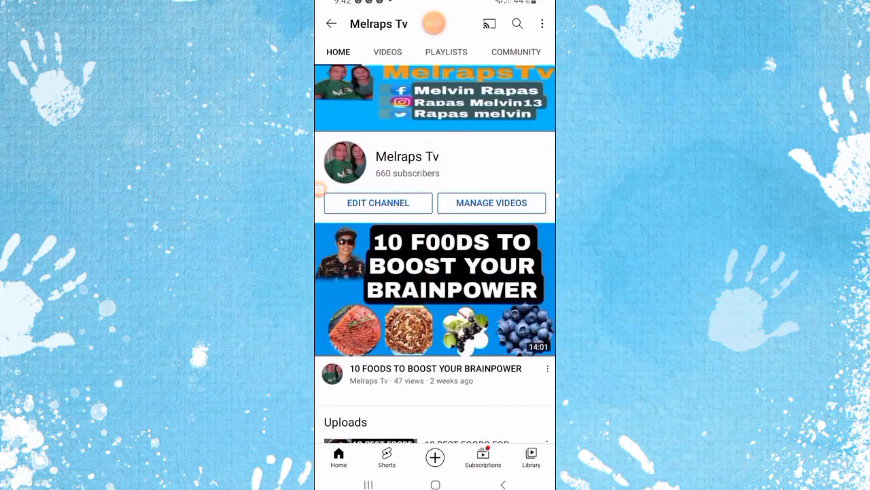
pyautogui.press('Escape')
pyautogui.click(539, 23)
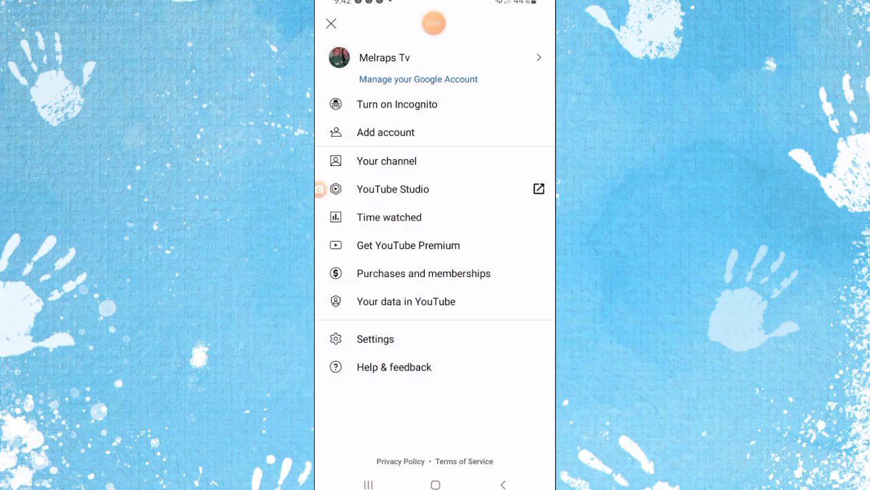
# - Open SAYANG 2ND LANG's visibility and schedule settings in YouTube Studio
pyautogui.click(393, 189)
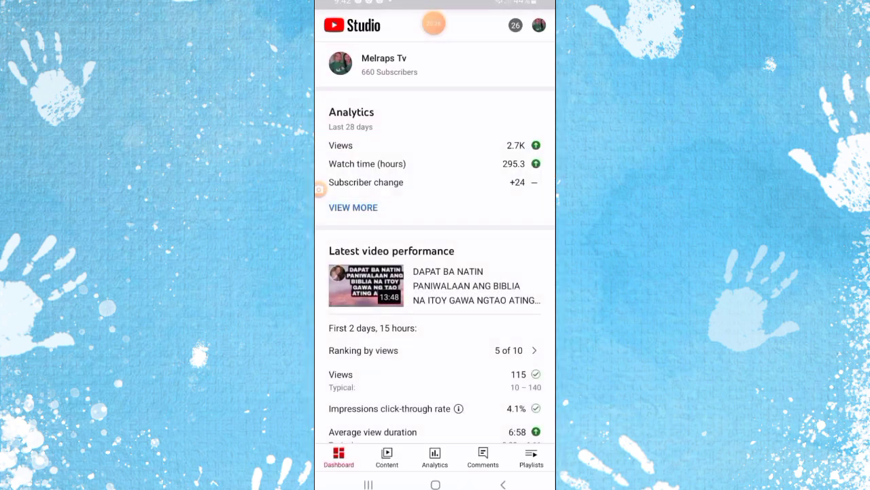
pyautogui.scroll(-5, 435, 272)
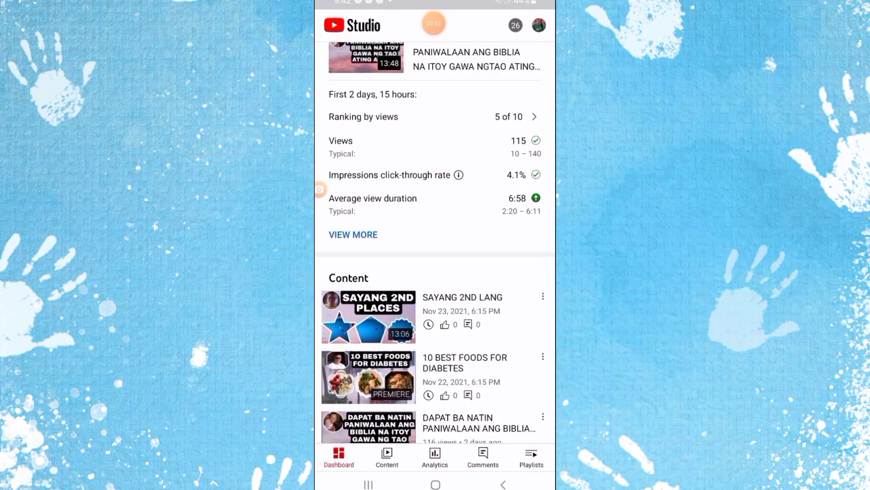
pyautogui.click(462, 313)
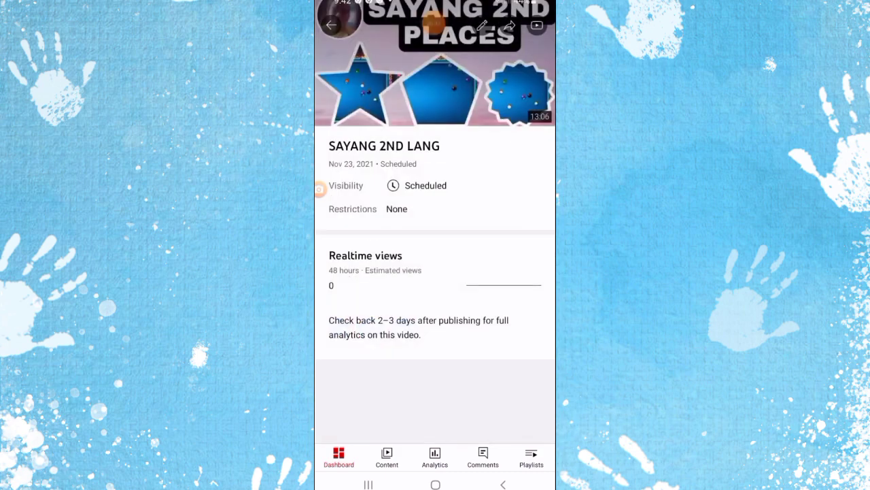
pyautogui.click(482, 26)
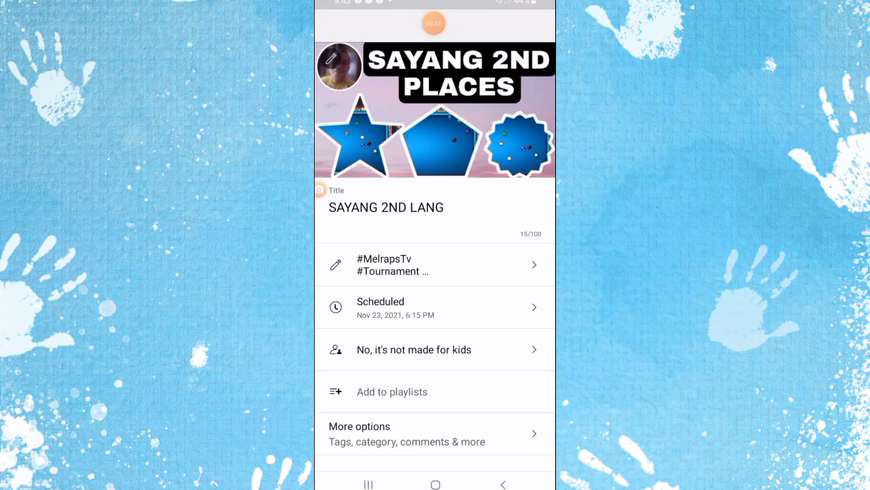
pyautogui.click(395, 306)
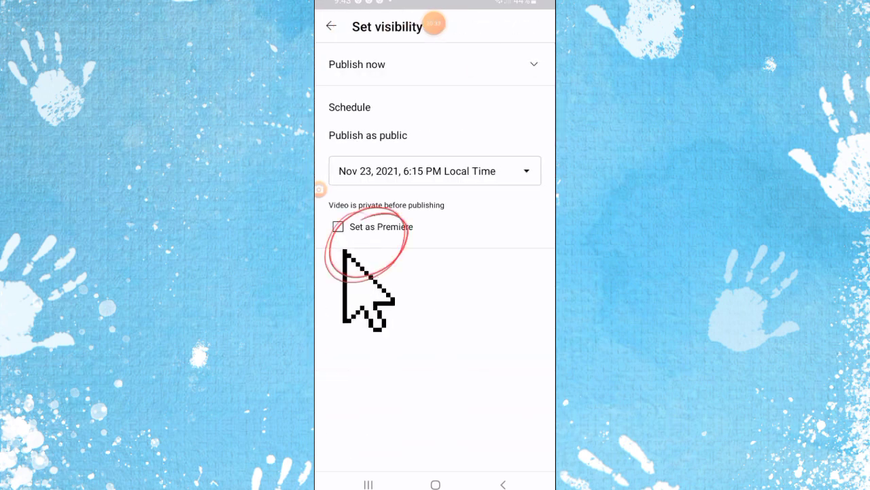
# - Tick Set as Premiere, save the edits and close the video page
pyautogui.click(338, 226)
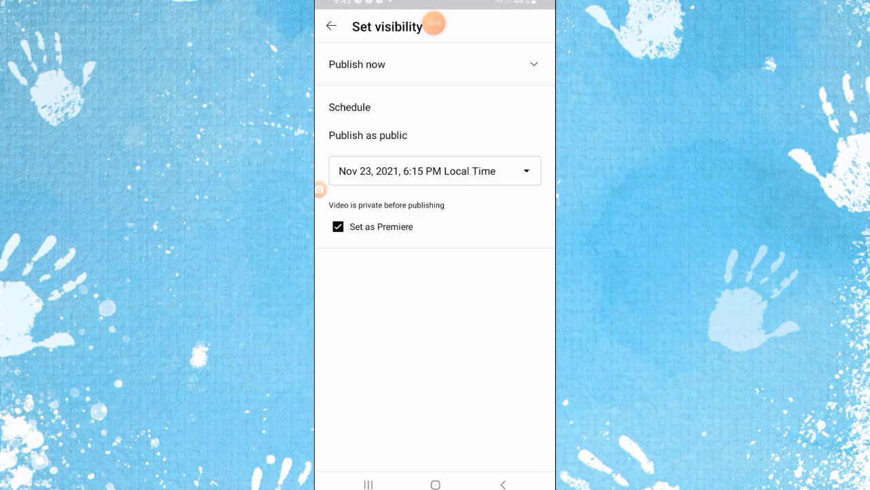
pyautogui.click(331, 26)
pyautogui.click(532, 25)
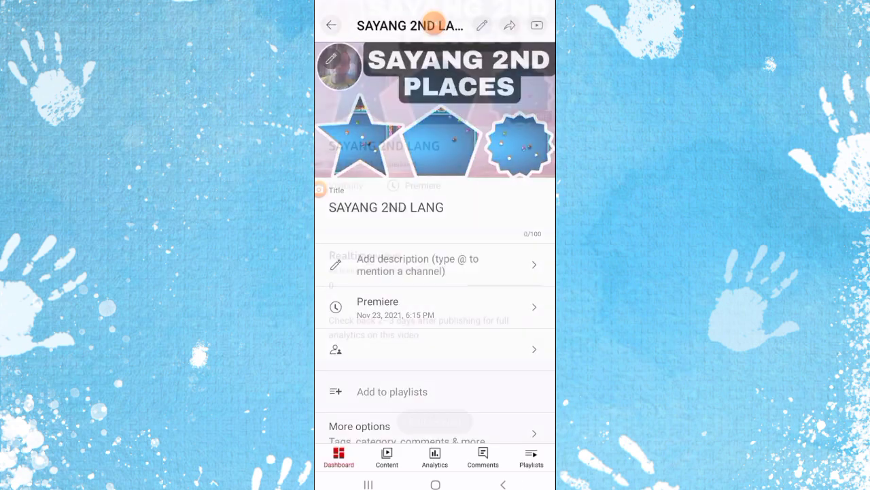
pyautogui.click(503, 484)
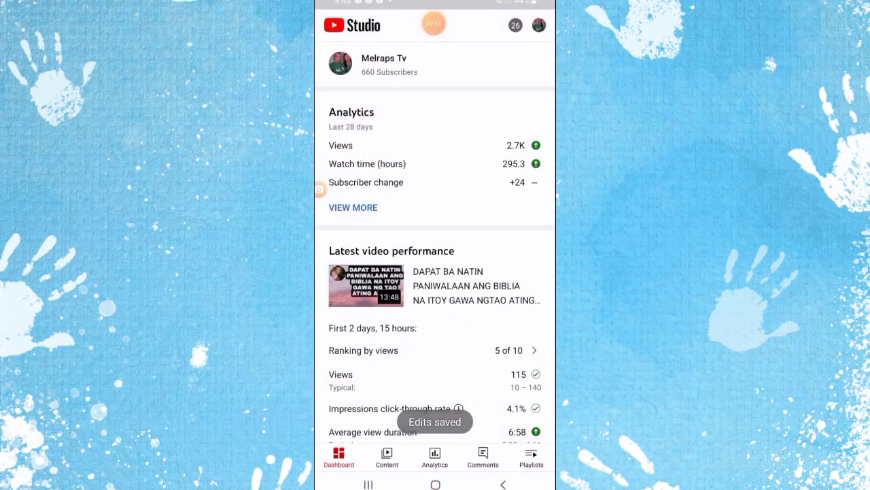
# - In the YouTube app, open Your channel and confirm SAYANG 2ND LANG is listed as an Upcoming premiere
pyautogui.click(503, 485)
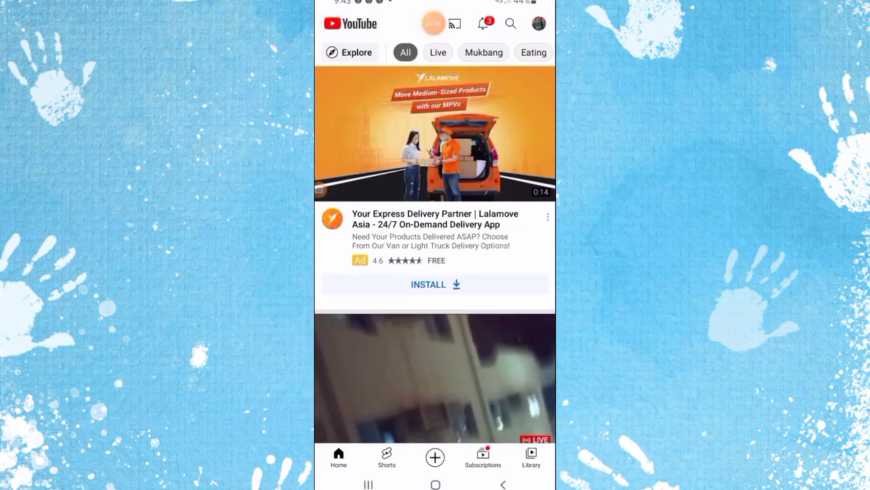
pyautogui.click(539, 23)
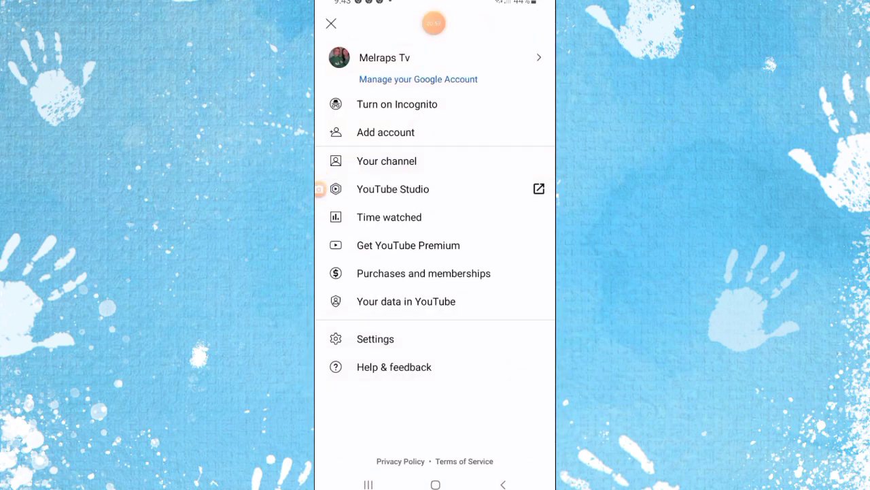
pyautogui.click(387, 161)
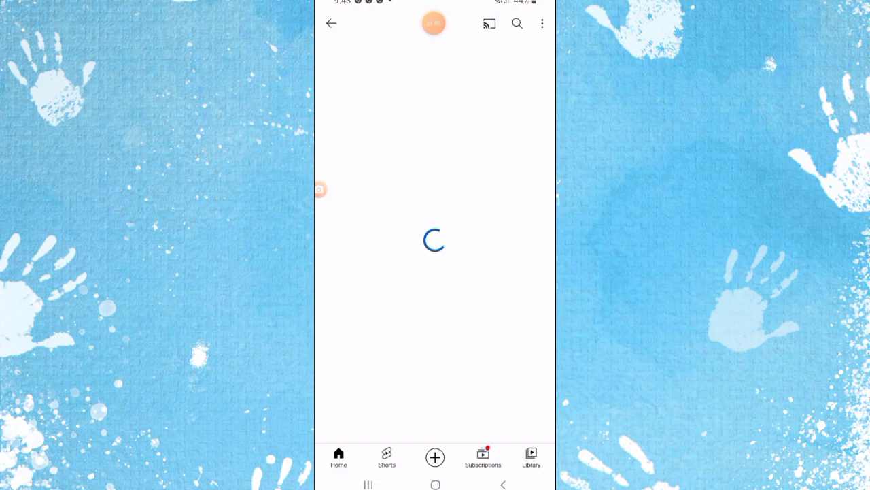
pyautogui.scroll(-5, 436, 272)
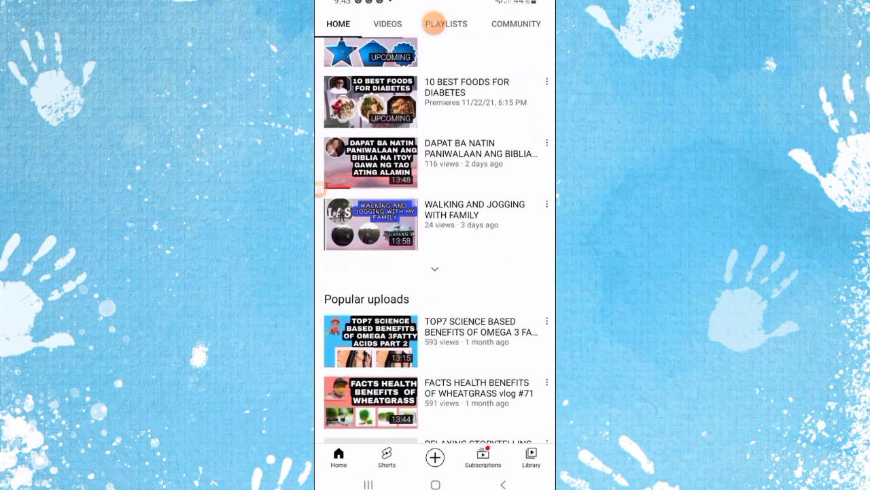
pyautogui.scroll(1, 435, 272)
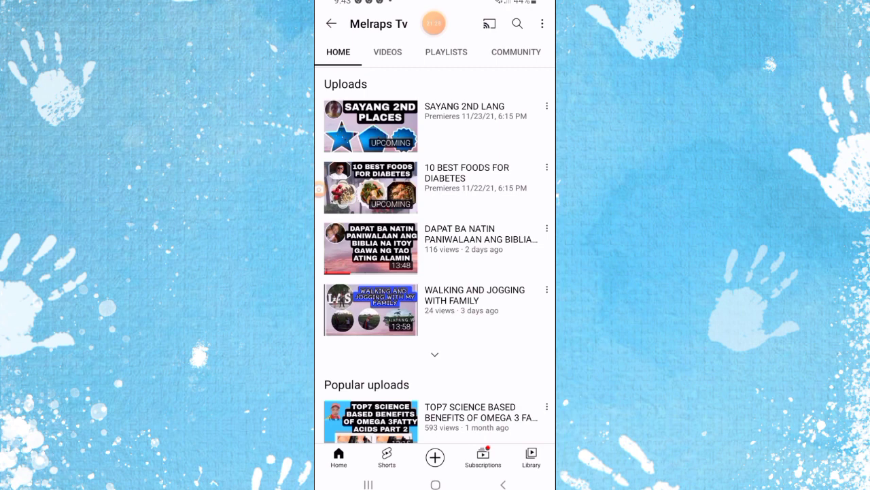
pyautogui.click(434, 24)
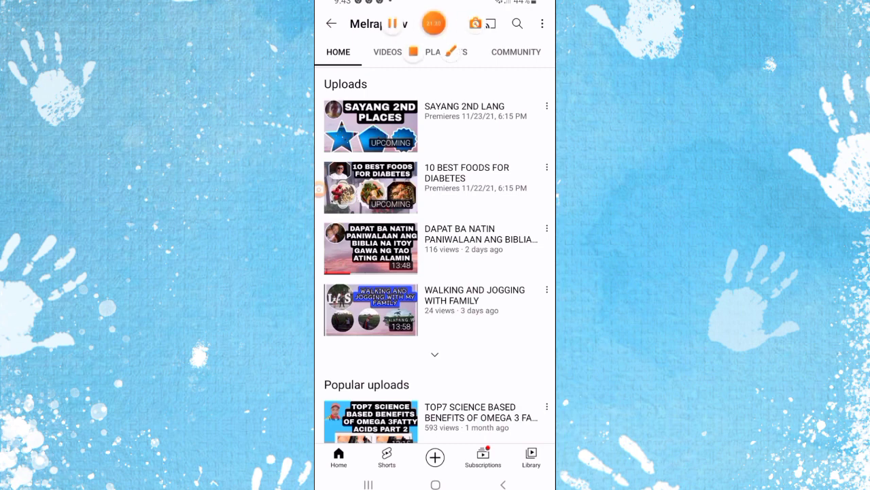